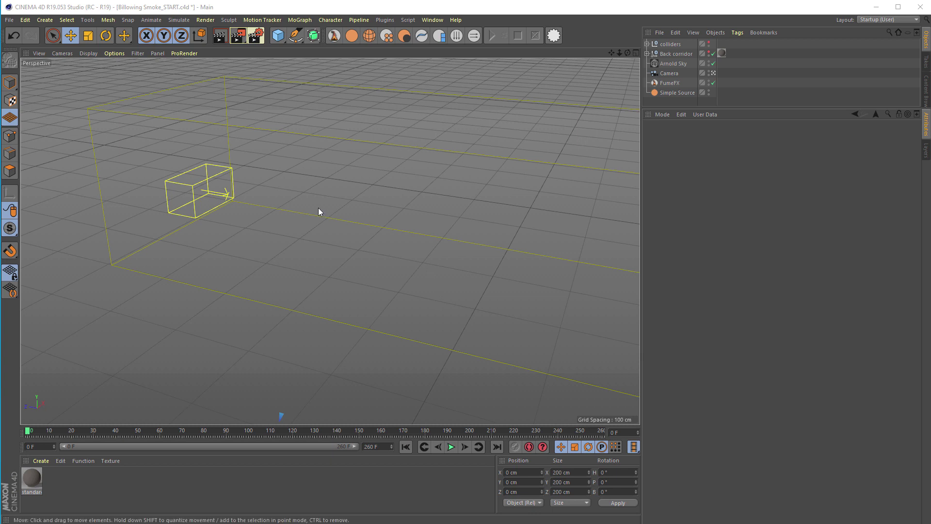
Select the Simple Source box, then the FumeFX container to view its 300 × 950 × 220 cm, 0.7 cm General settings
click(193, 193)
click(267, 207)
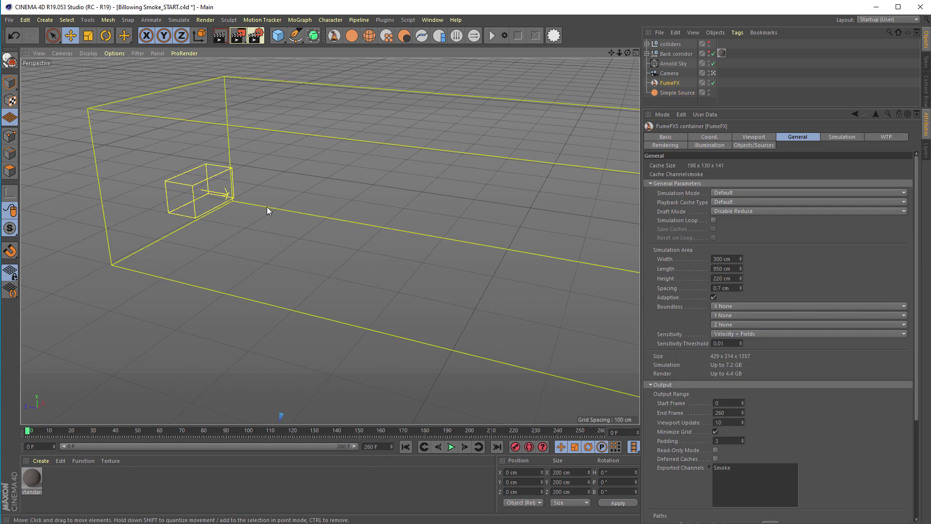
Review Simple Source's Smoke amount 2 and directional velocity 7 while orbiting around the emitter box
click(199, 188)
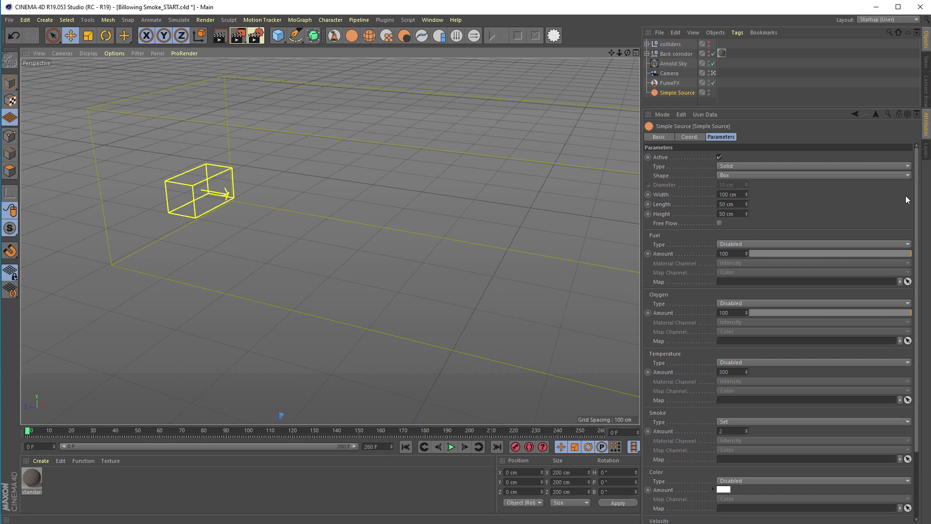
scroll(900, 221, down, 3)
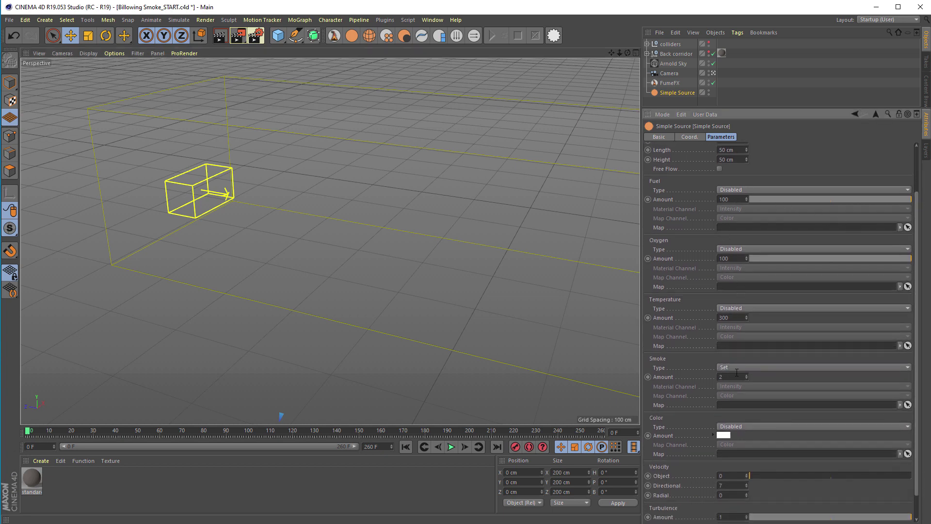
drag(730, 377, 712, 377)
scroll(917, 405, down, 2)
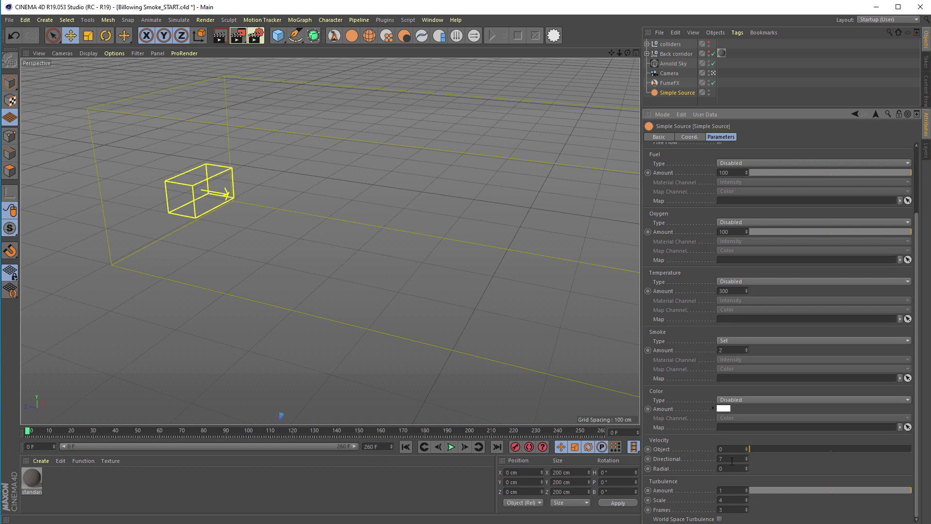
alt+drag(260, 254, 317, 263)
scroll(244, 230, up, 3)
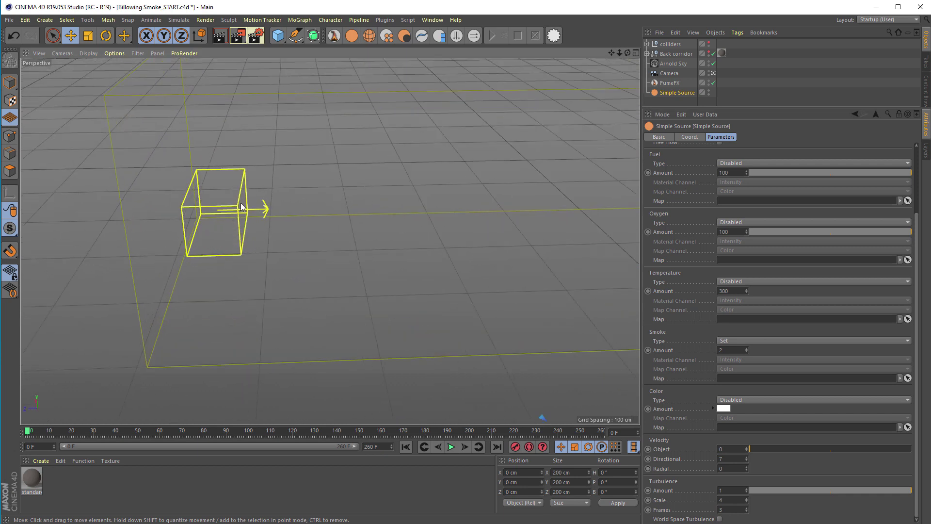
scroll(268, 229, up, 2)
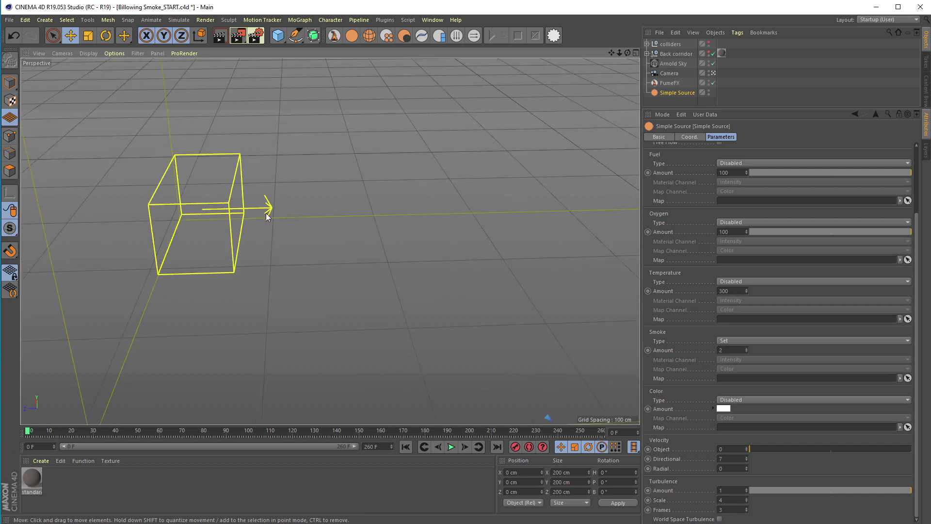
alt+drag(267, 217, 187, 217)
scroll(212, 221, down, 5)
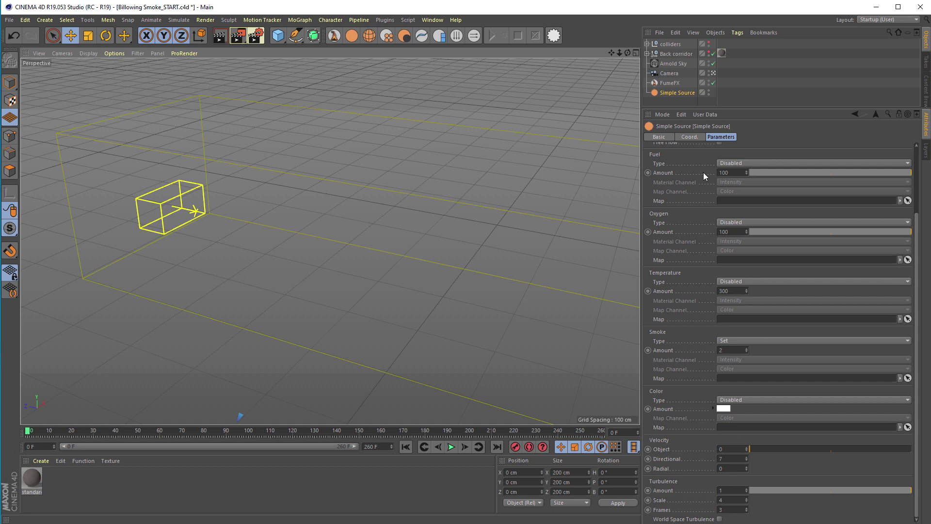
Select the FumeFX container, check the installed version under FumeFX Help > About, then reopen the FumeFX plug-in menu
click(670, 82)
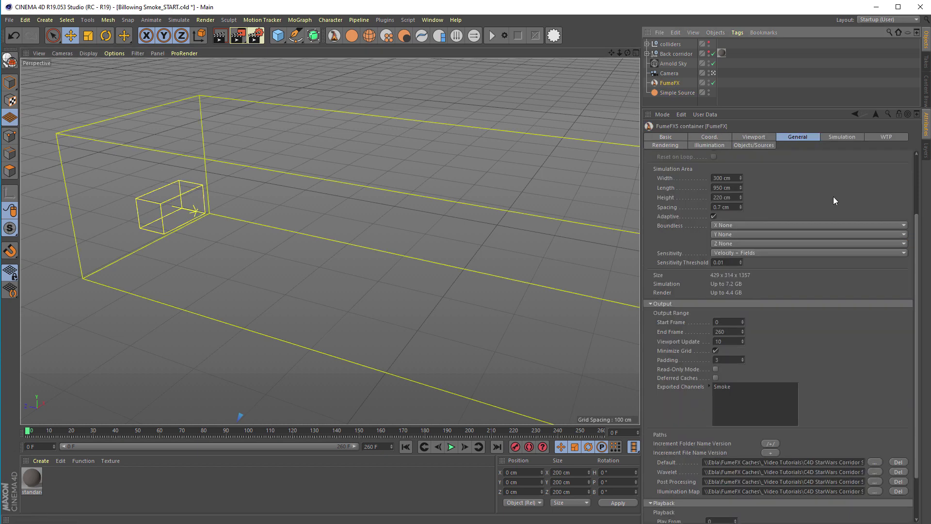
drag(915, 232, 904, 170)
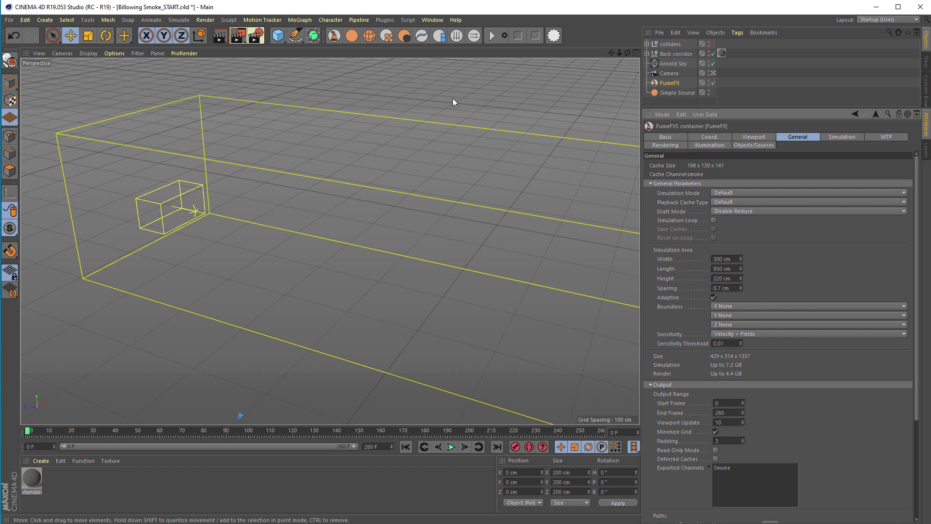
click(386, 19)
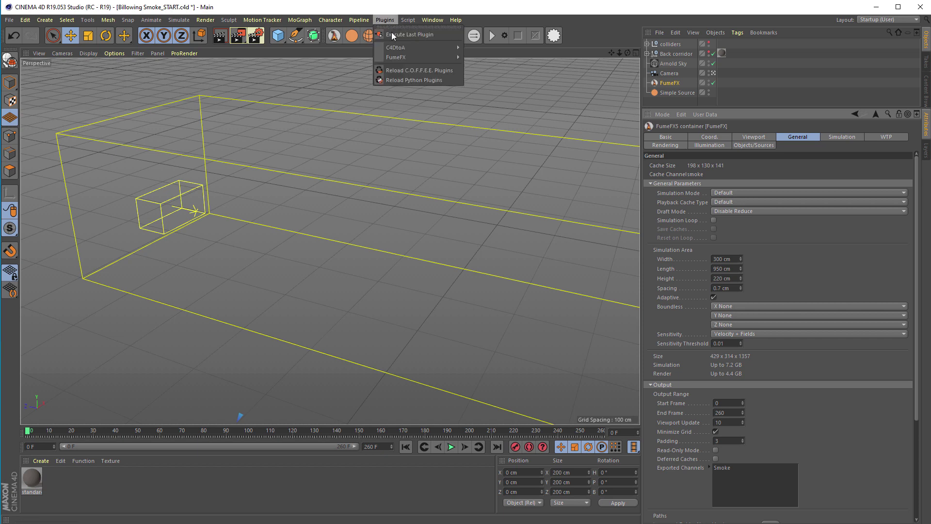
mouse_move(403, 57)
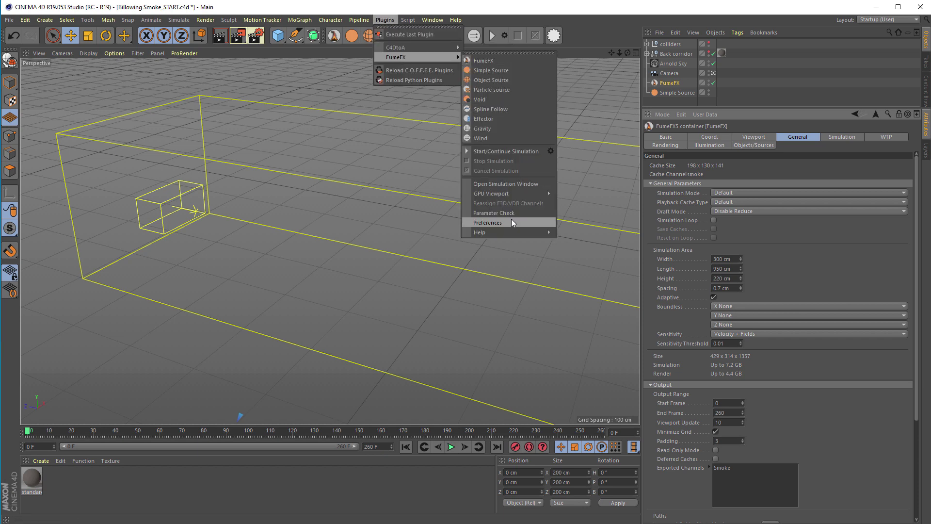
mouse_move(510, 231)
click(573, 239)
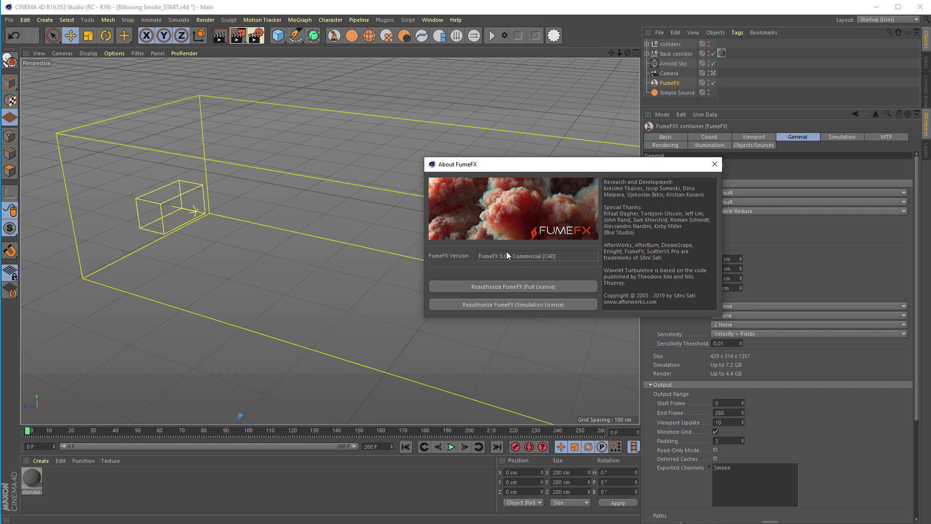
click(714, 165)
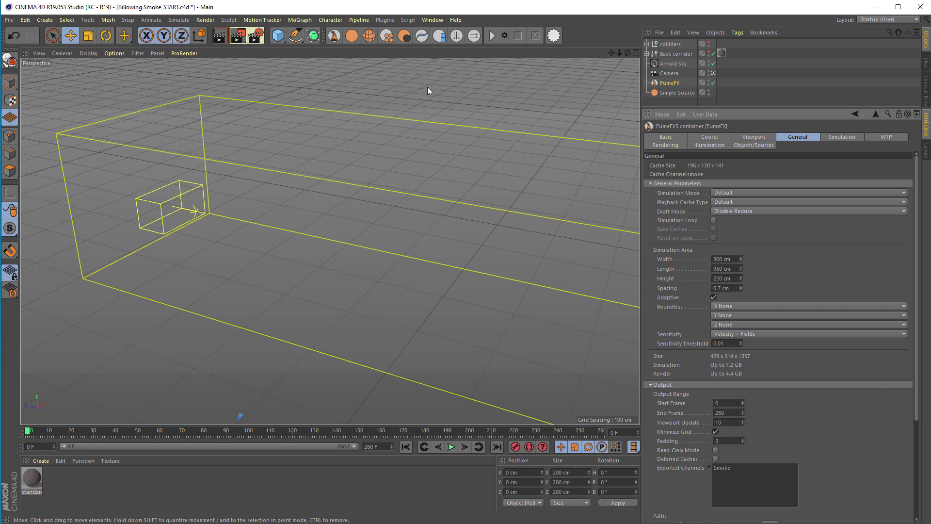
click(385, 20)
mouse_move(393, 58)
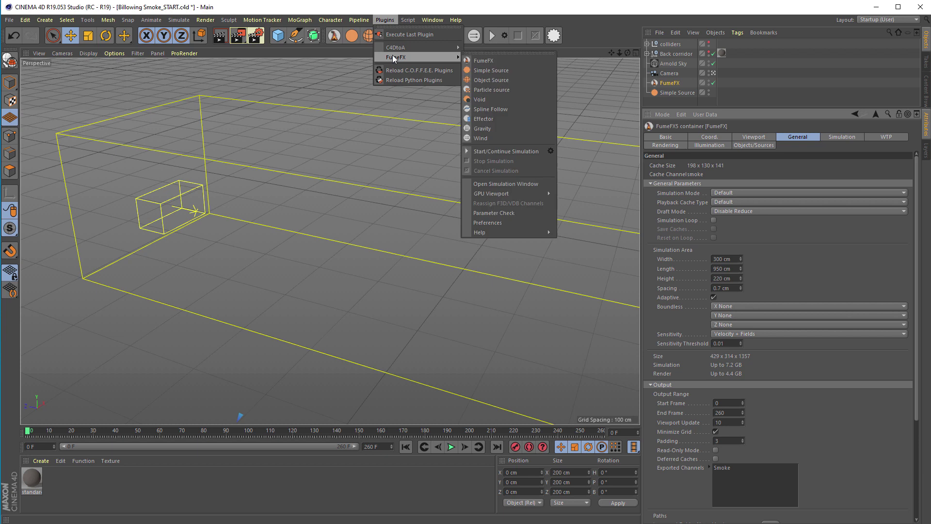
Run FumeFX Parameter Check and position its window to compare values like 0.7 cm versus 1 cm Spacing
click(490, 213)
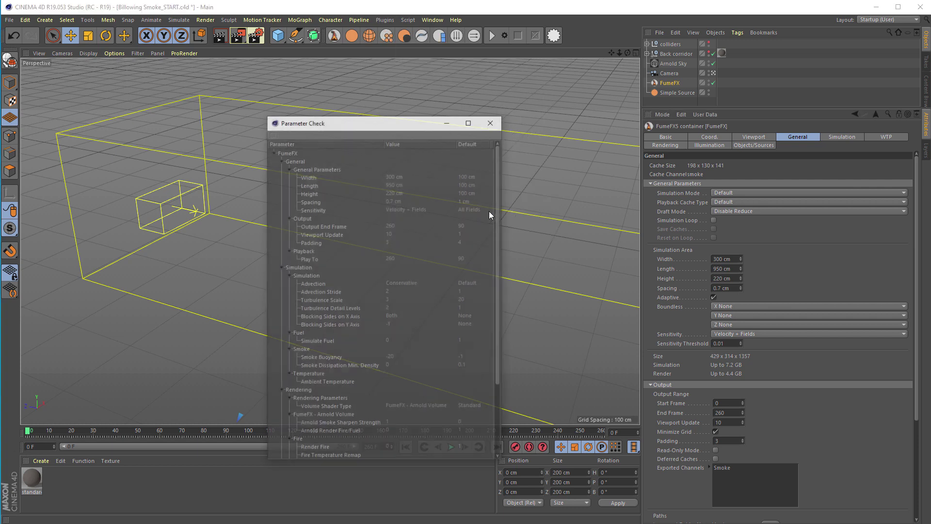
drag(434, 123, 498, 88)
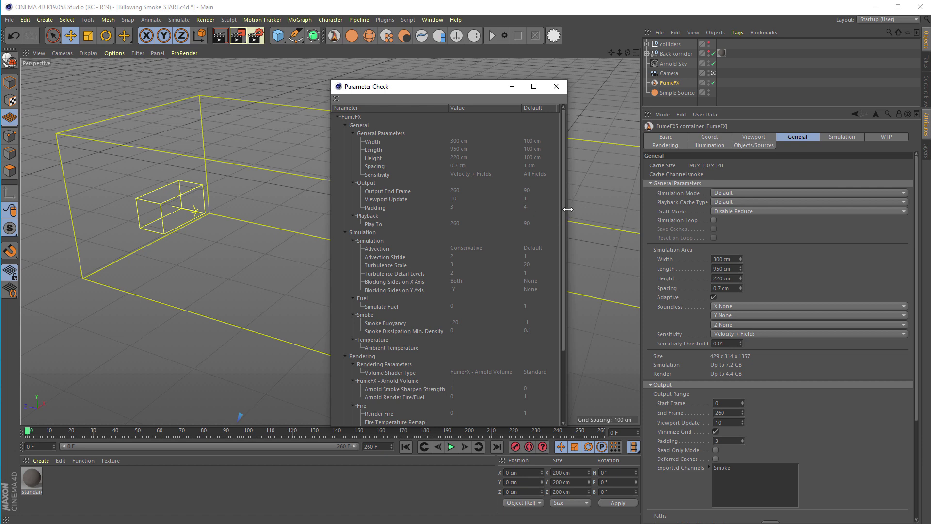
drag(567, 209, 568, 210)
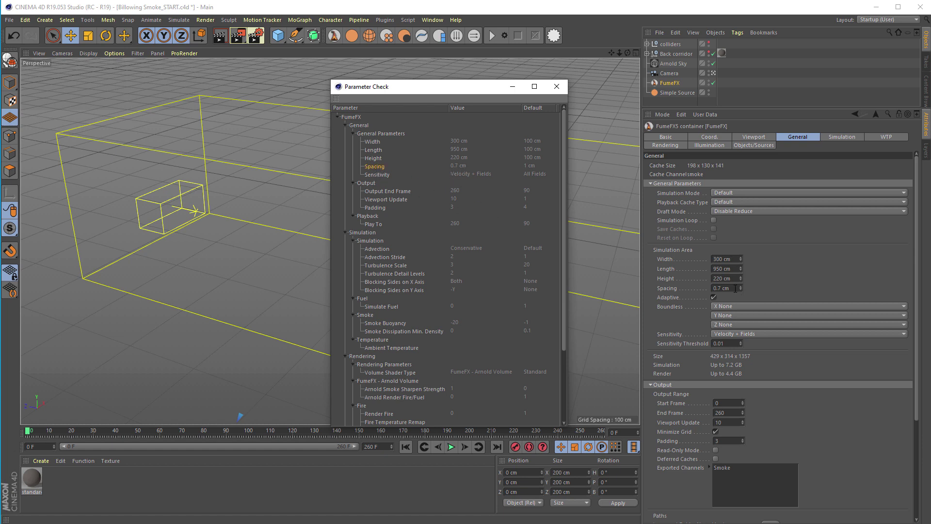
drag(915, 312, 917, 324)
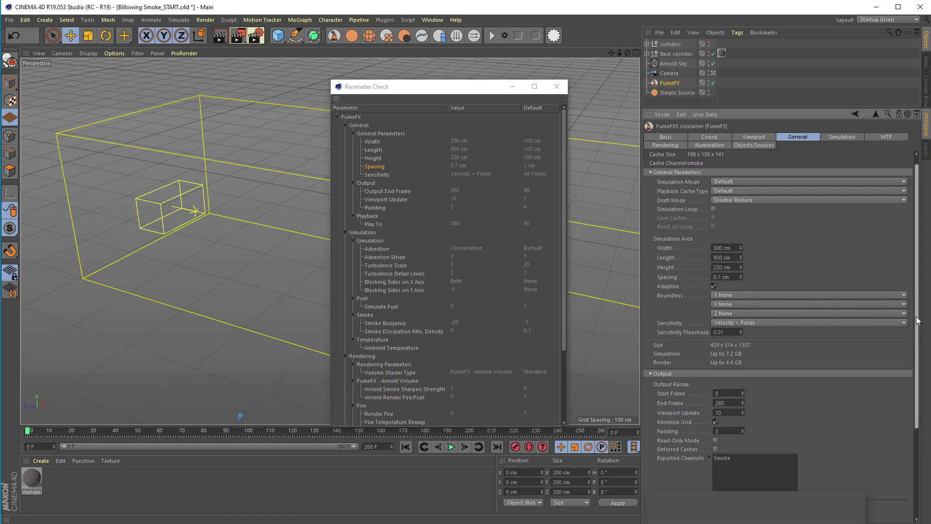
scroll(760, 318, down, 3)
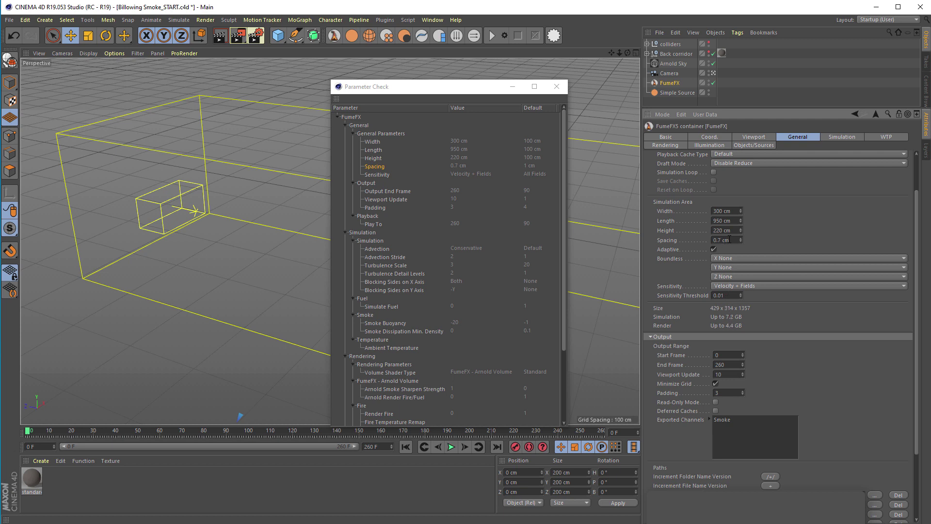
Change the container Spacing to 1 cm, then set it back to 0.7 cm
drag(729, 239, 704, 241)
text(1)
key(Return)
text(0.7)
key(Return)
Review the End Frame, Padding 3 and Exported Channels output settings
click(732, 366)
key(Return)
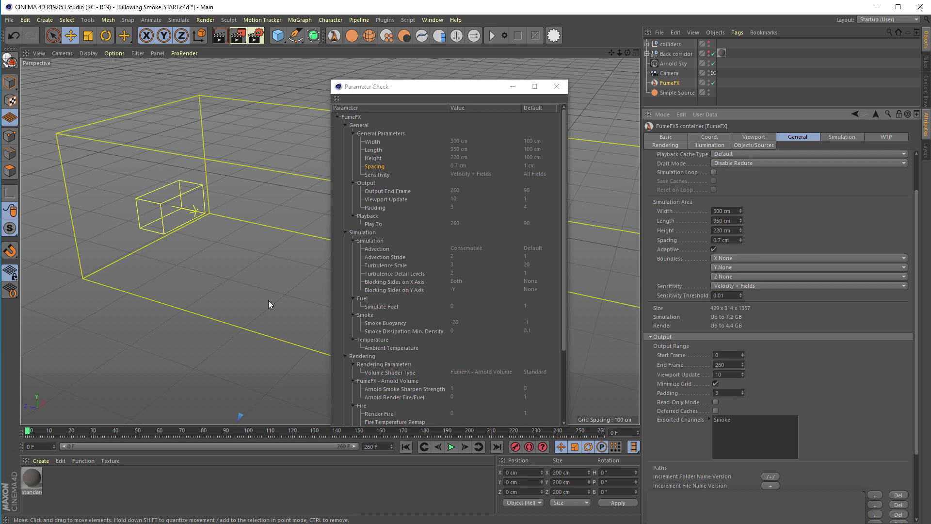
key(Return)
click(709, 420)
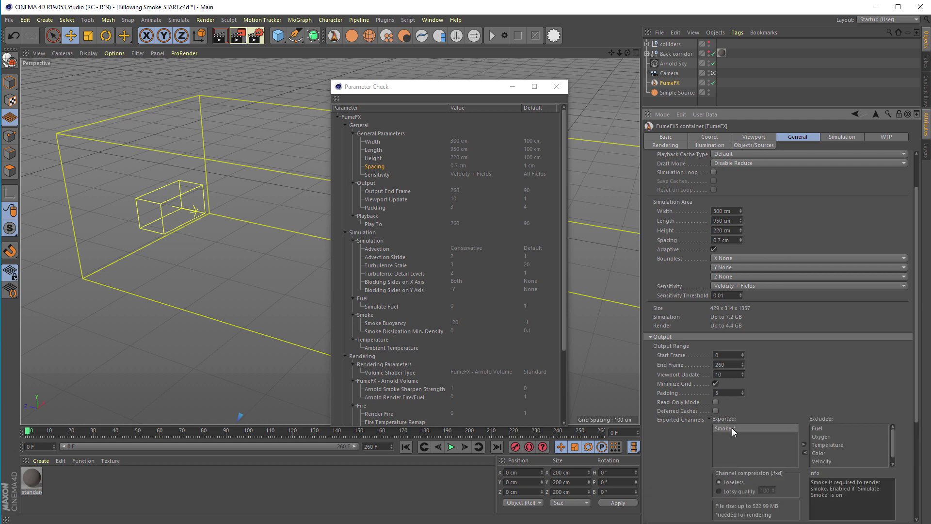
scroll(920, 397, down, 5)
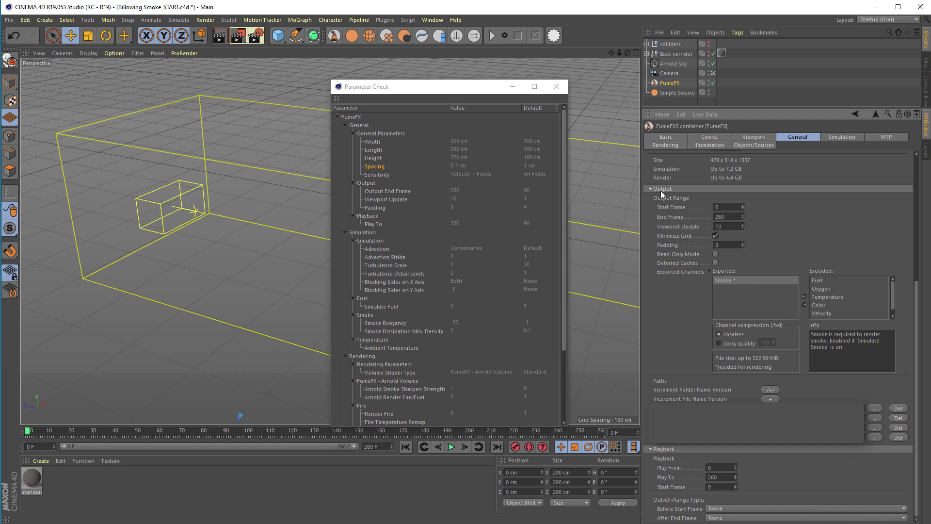
scroll(918, 429, down, 1)
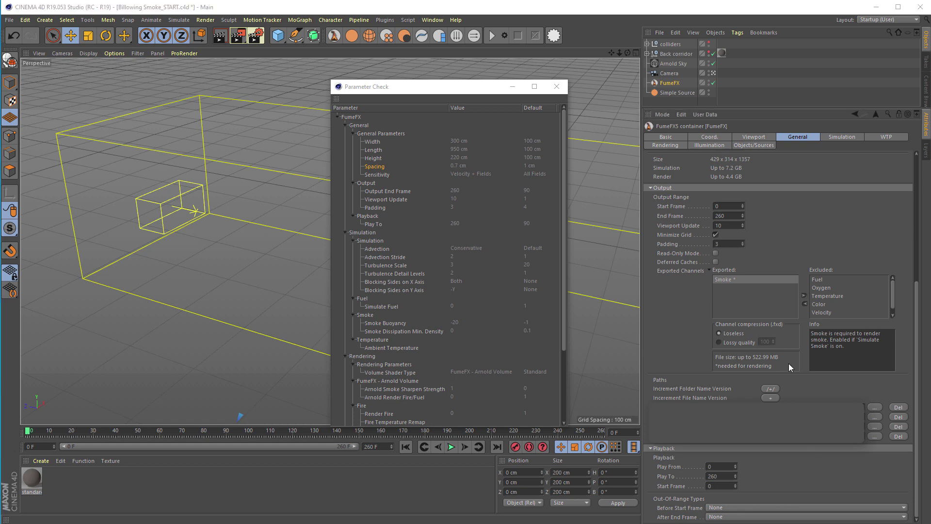
Collapse the Output group, check Play To 260, and mark Advection in Parameter Check
click(720, 186)
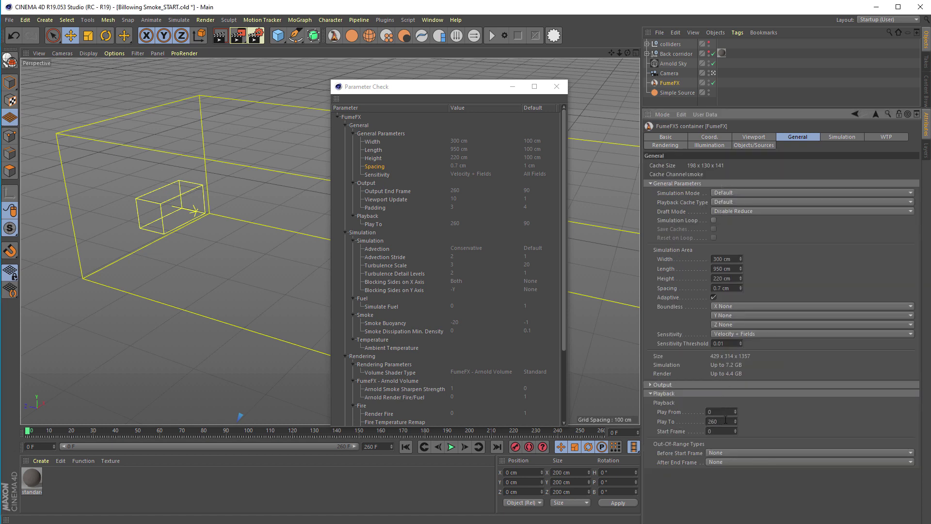
drag(725, 419, 706, 421)
click(374, 248)
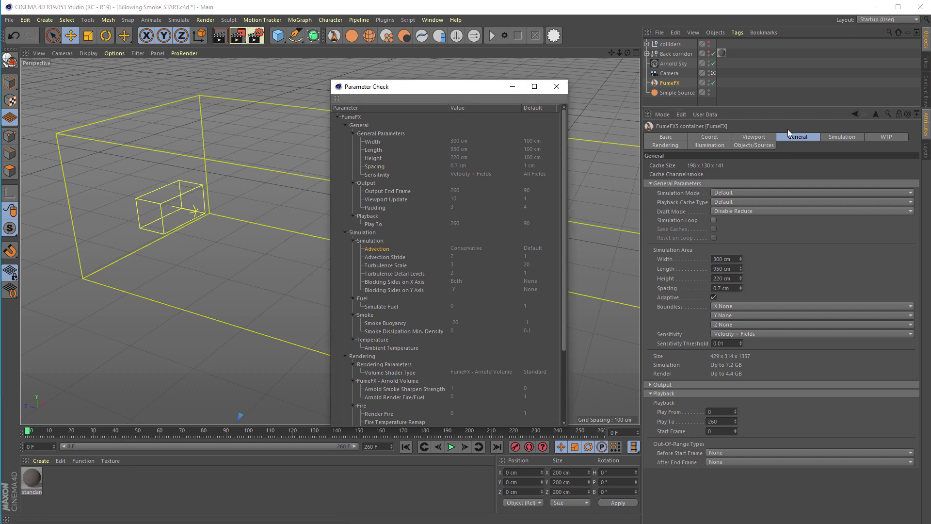
In the Simulation settings, keep Conservative advection with stride 2 and Conservative Quality 3
click(847, 137)
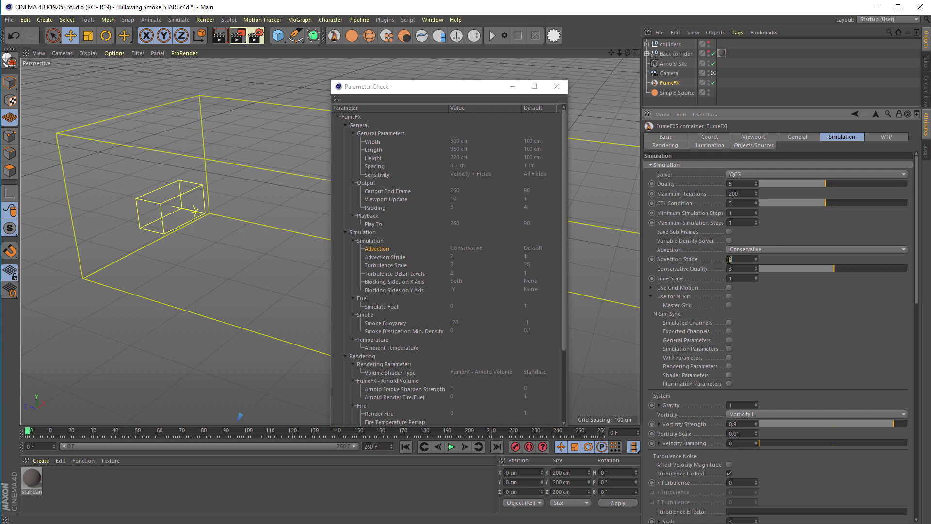
double_click(730, 259)
click(746, 269)
key(Return)
click(744, 249)
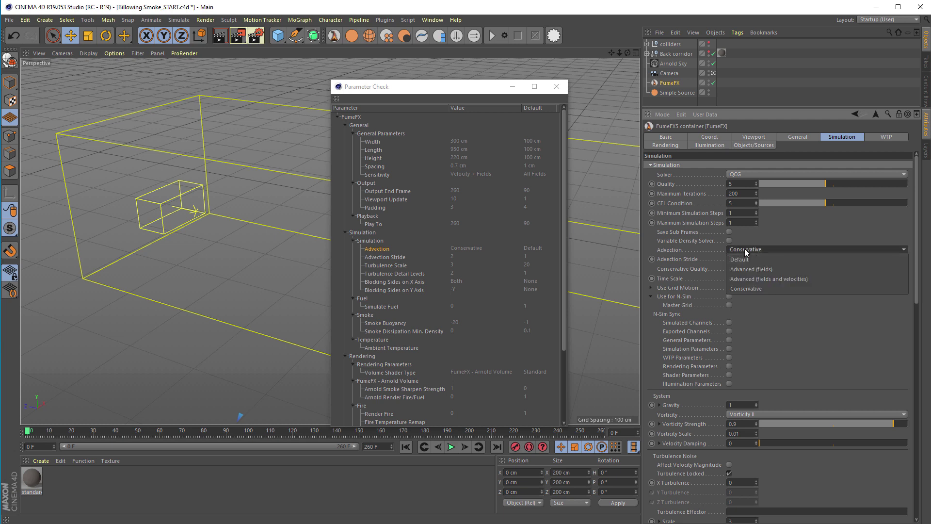
click(755, 253)
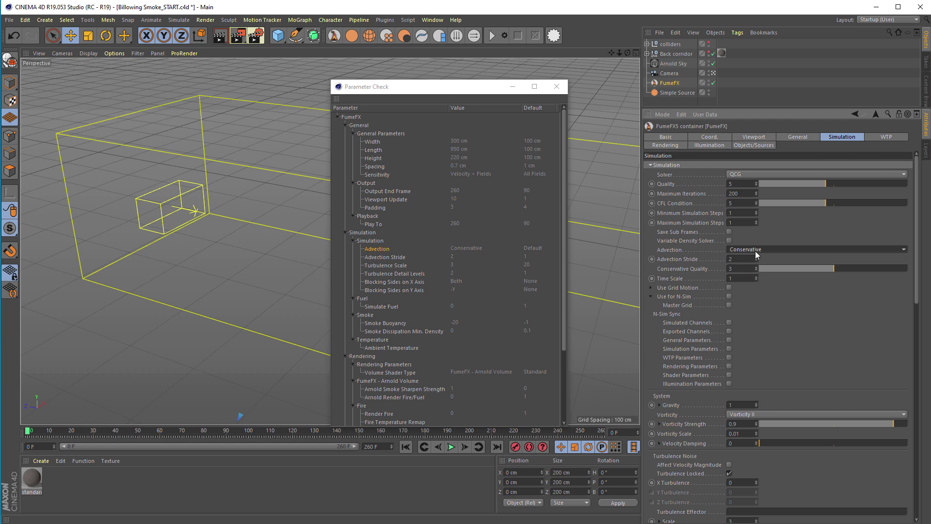
click(755, 250)
click(767, 238)
Set simulation Quality to 5 and check Turbulence Scale 3 versus 20 in Parameter Check
click(746, 266)
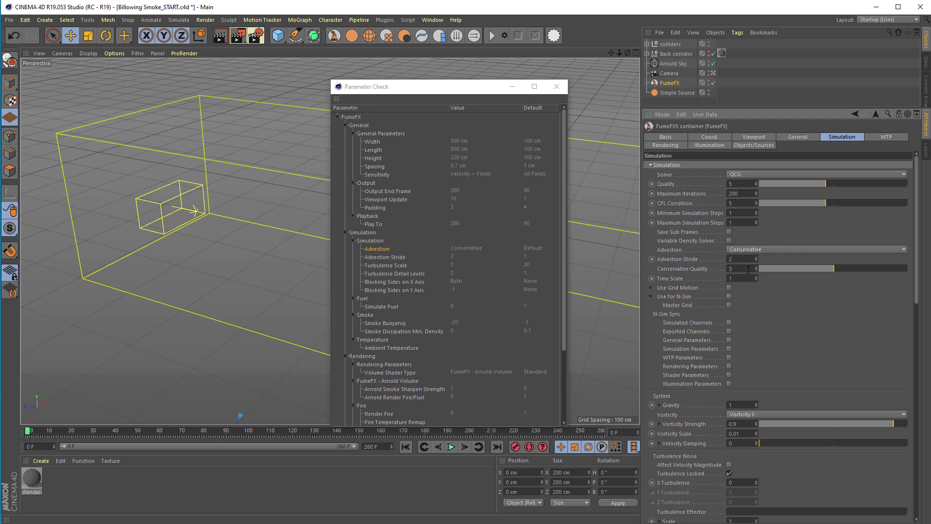
click(740, 185)
key(Tab)
click(383, 266)
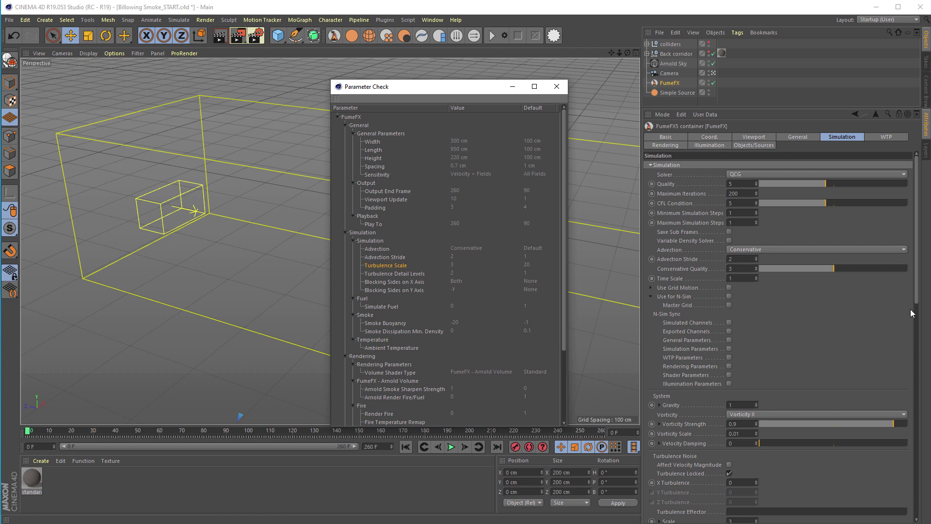
Scroll the Simulation settings, collapse Fuel, and compare Smoke Buoyancy -20 against Parameter Check
drag(915, 302, 922, 338)
scroll(779, 328, down, 4)
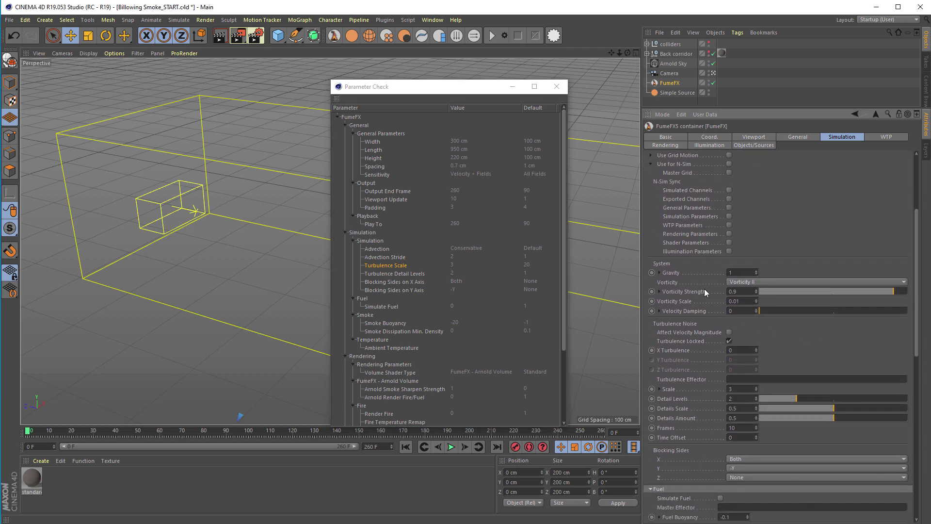
text(2)
drag(916, 349, 919, 376)
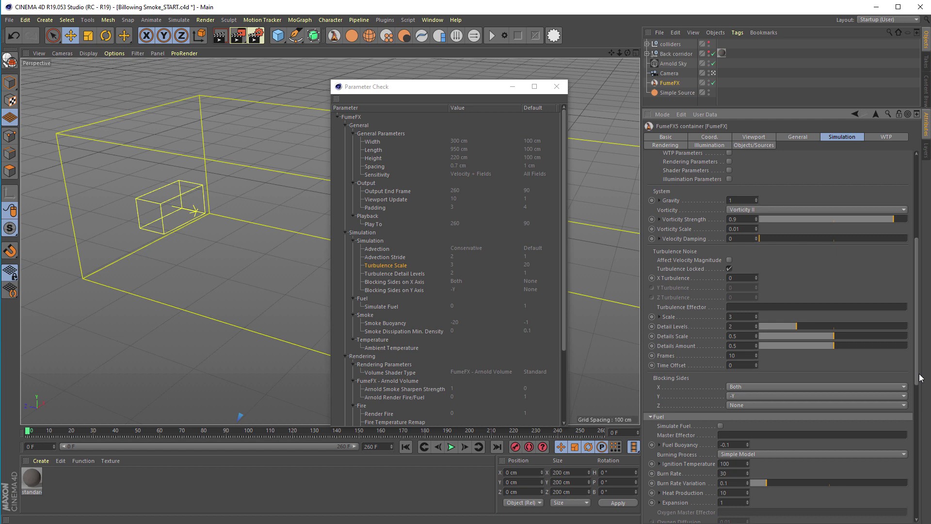
drag(919, 378, 918, 389)
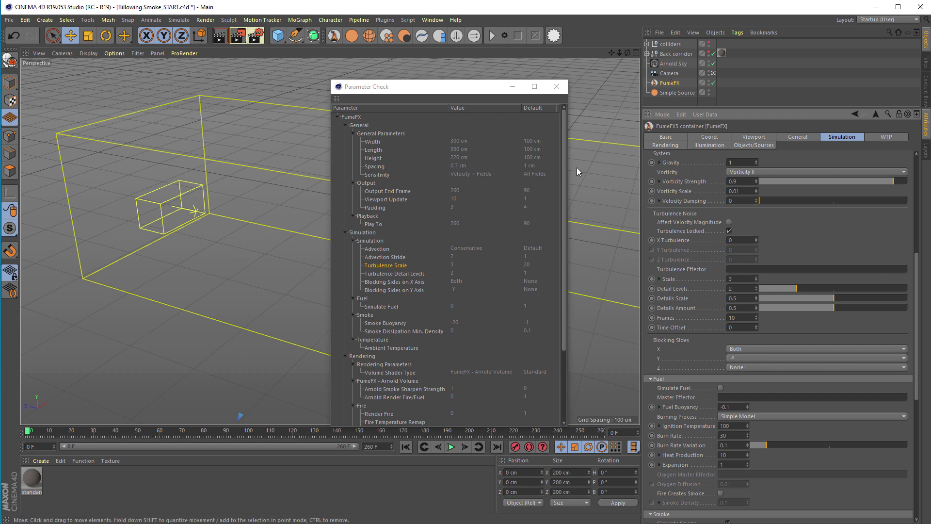
drag(566, 252, 565, 304)
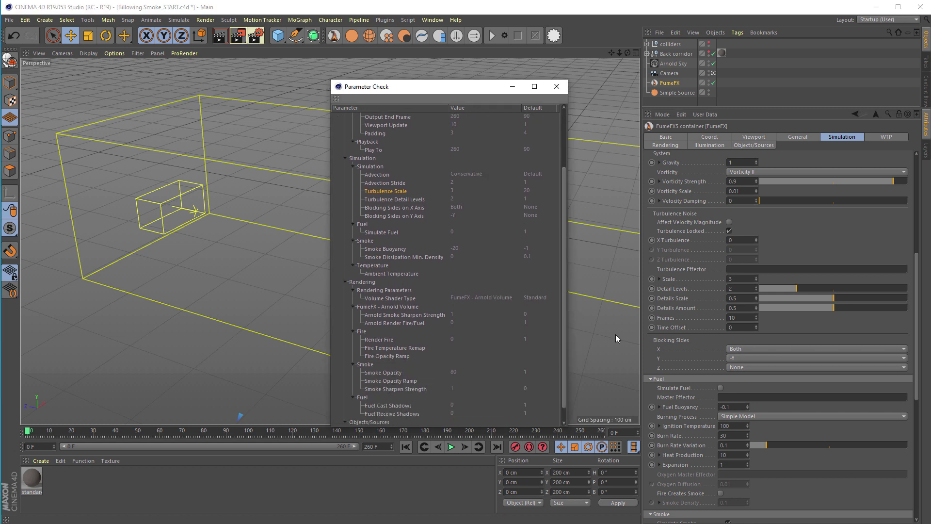
drag(917, 366, 918, 445)
click(712, 173)
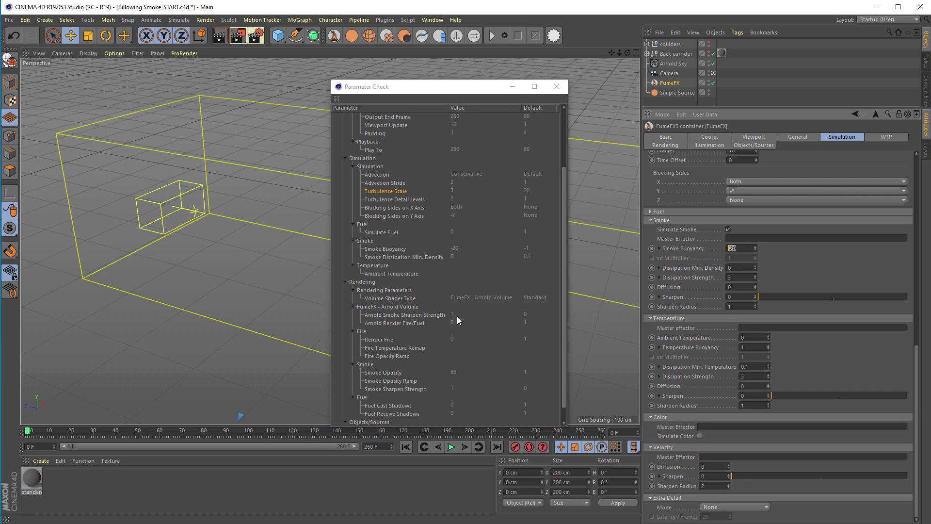
click(455, 250)
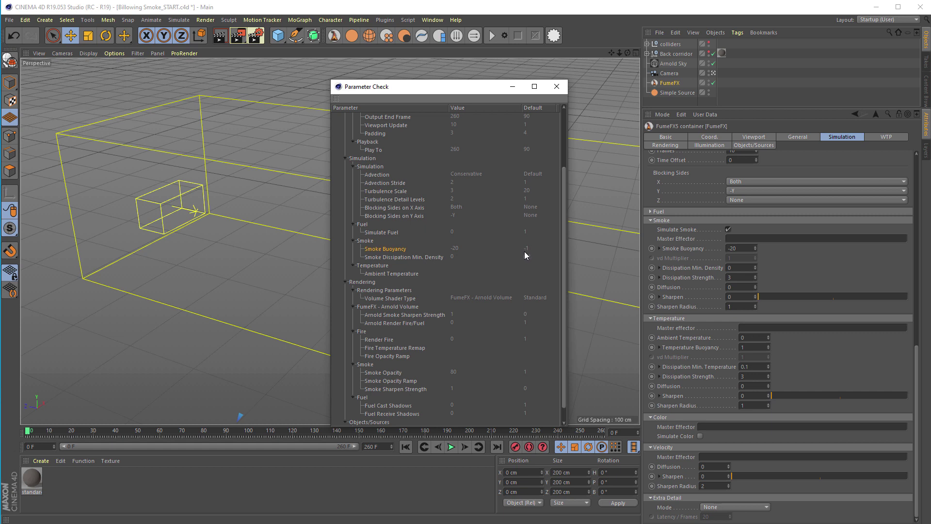
click(749, 253)
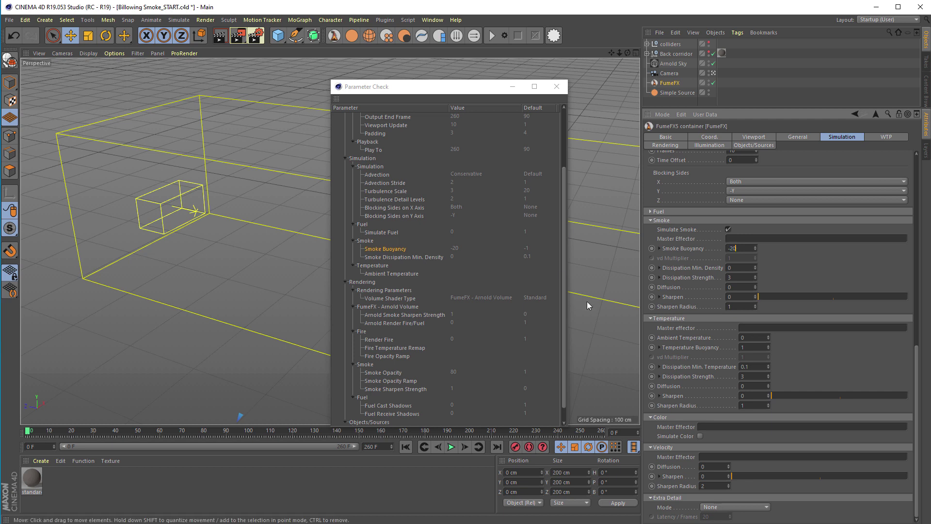
Confirm Dissipation Min. Density stays at 0 and bring the Parameter Check window forward
double_click(737, 268)
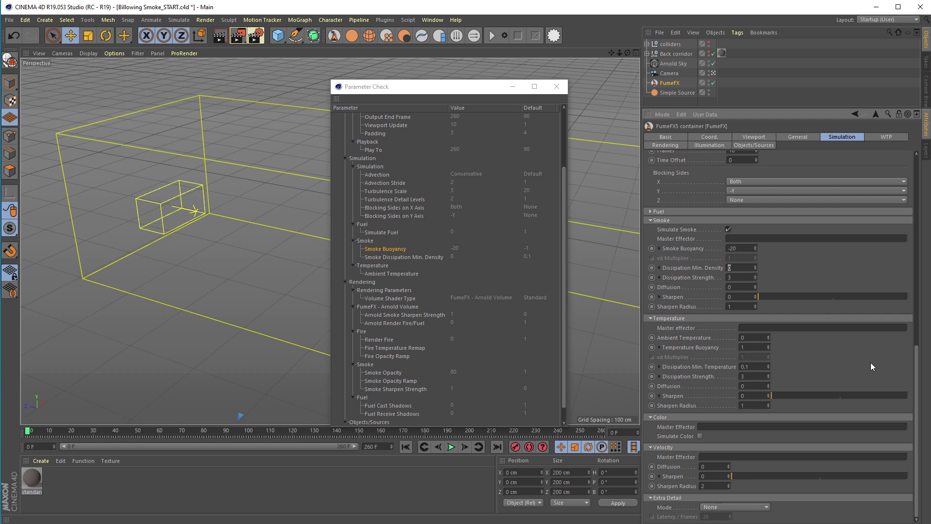
click(917, 361)
click(564, 318)
scroll(564, 318, down, 1)
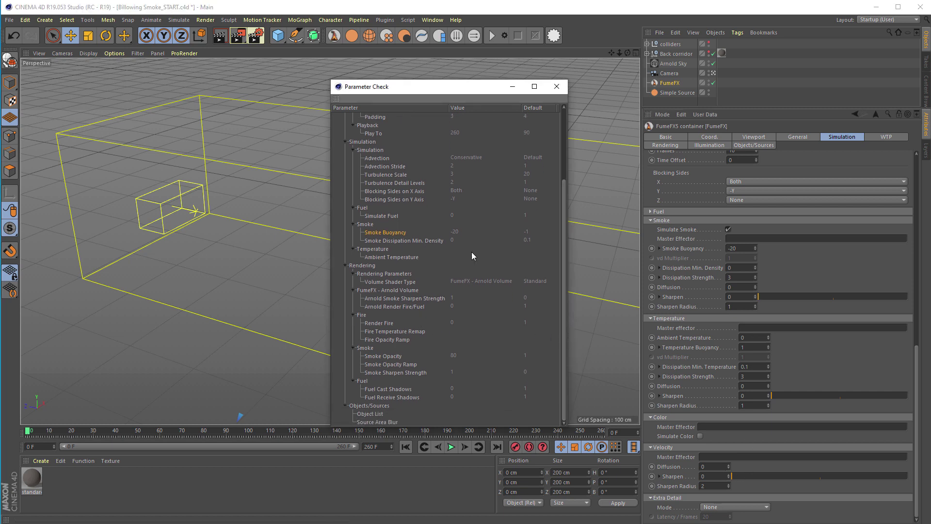
Close Parameter Check, Remove All entries from the FumeFX Object List, and save the scene
click(556, 86)
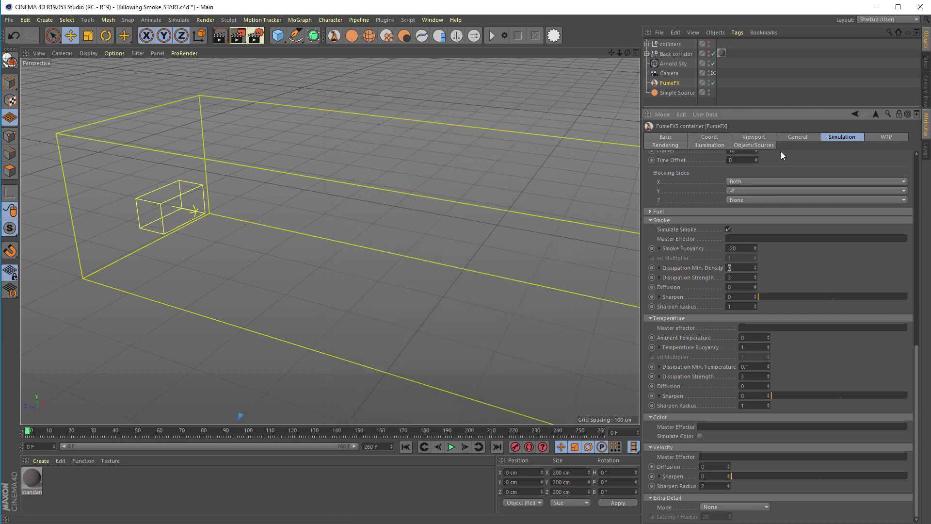
click(743, 144)
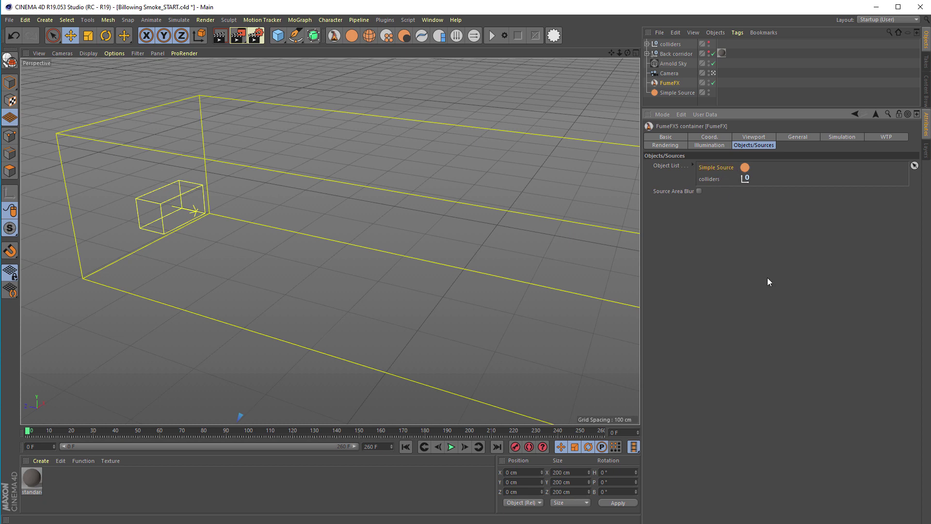
right_click(708, 167)
click(727, 203)
key(ctrl+s)
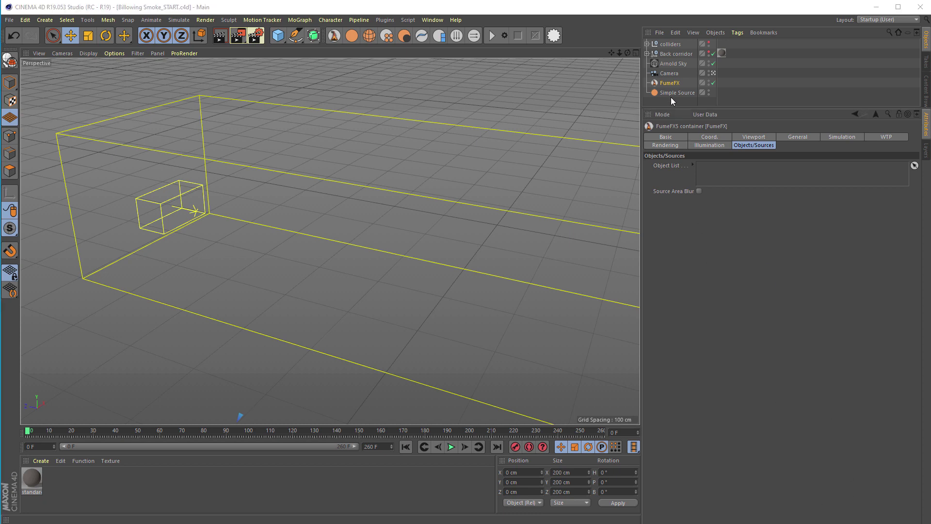
Drag Simple Source into the FumeFX container's Object List
click(670, 94)
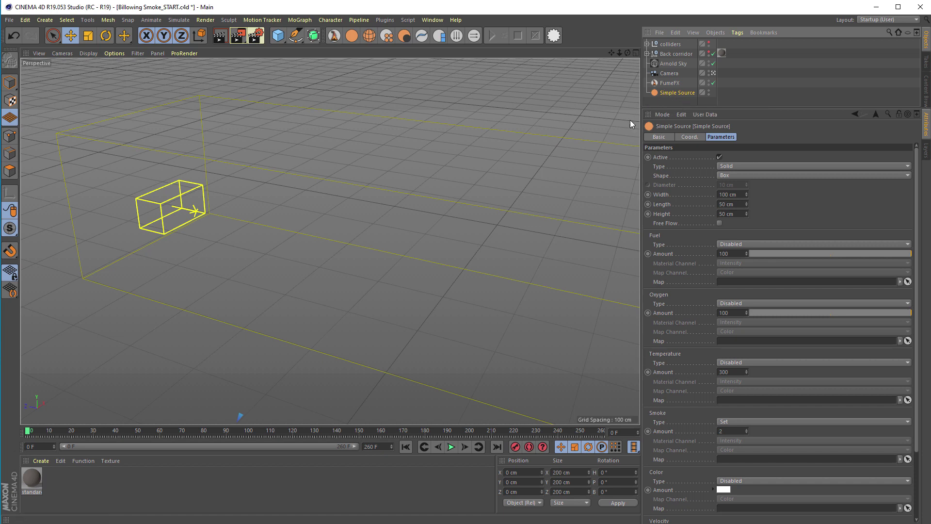
click(677, 84)
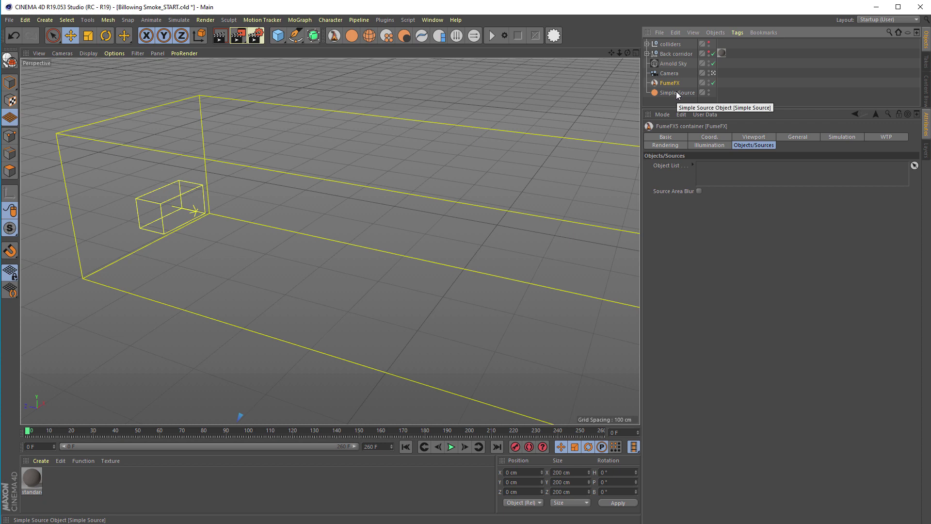
drag(678, 93, 752, 171)
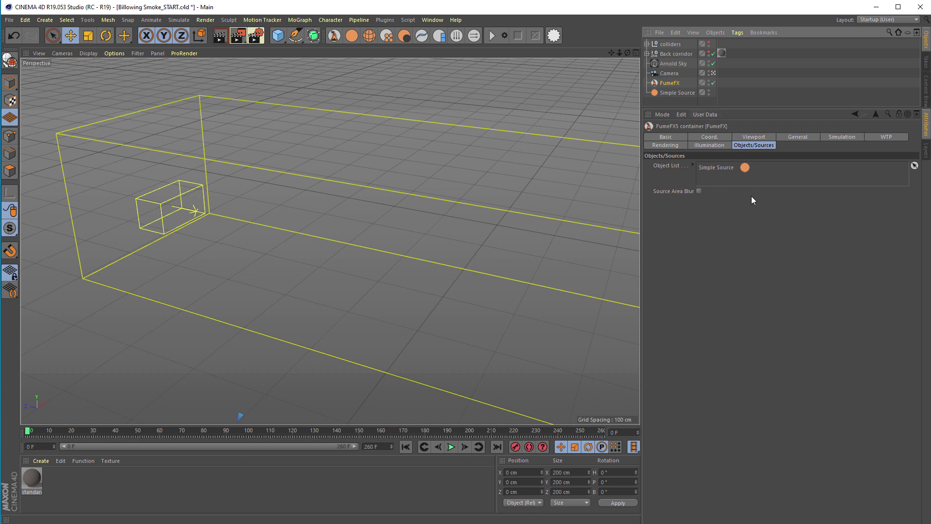
click(693, 165)
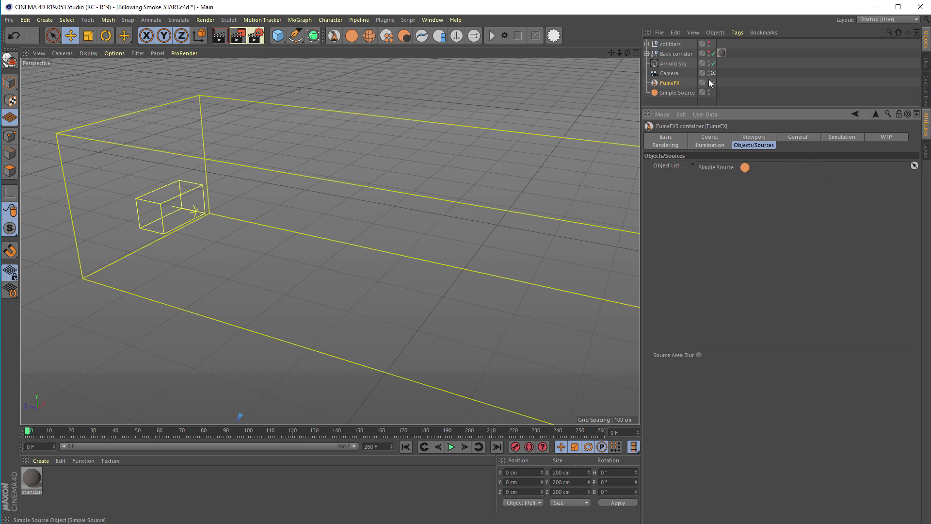
Show the collider walls and floor in the viewport and expand colliders to reveal wall_l, wall_r, floor
click(708, 42)
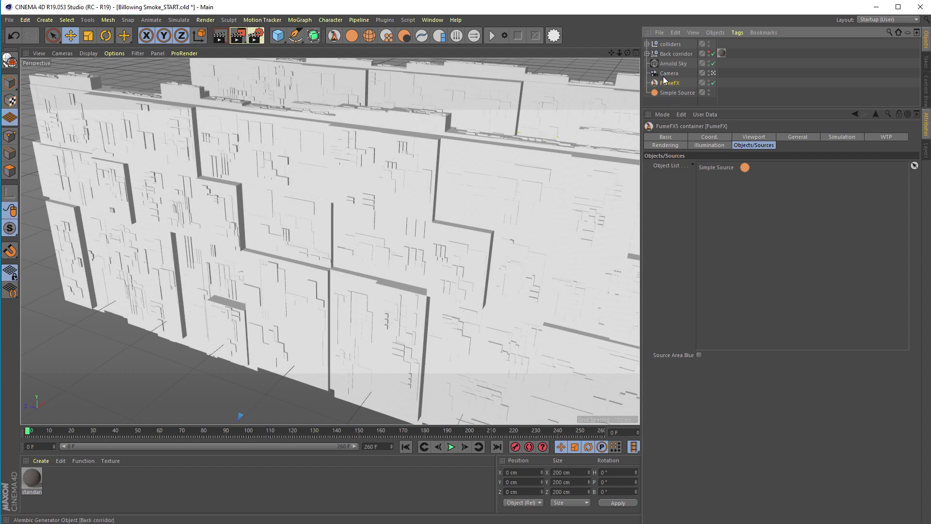
scroll(368, 211, down, 6)
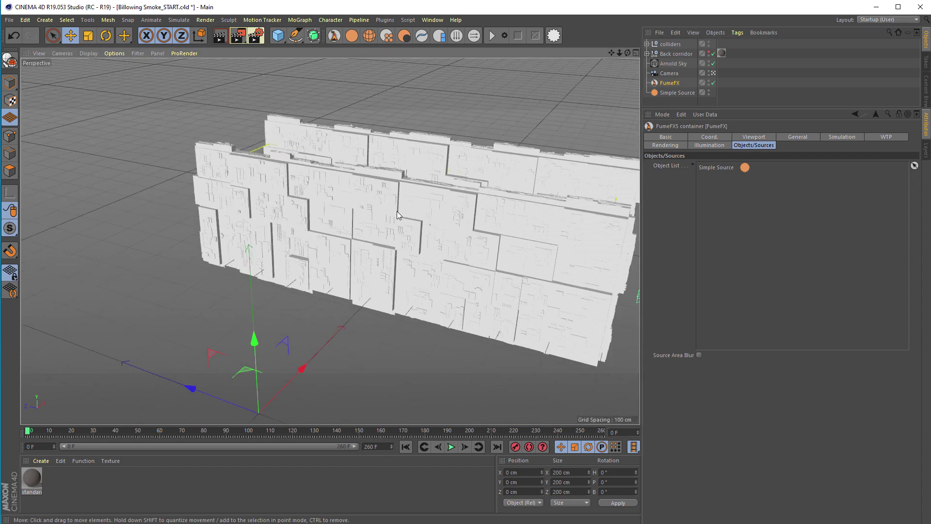
alt+drag(395, 209, 357, 228)
alt+drag(509, 184, 436, 225)
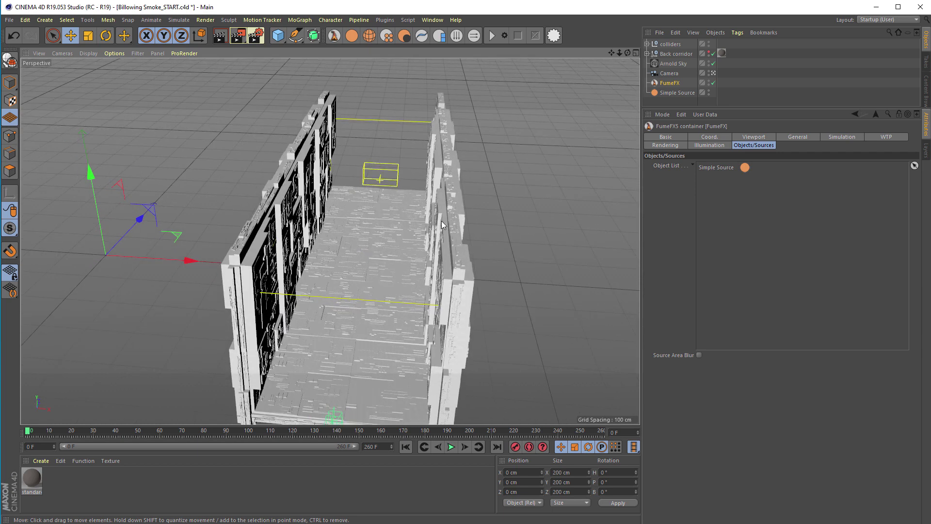
click(647, 43)
drag(669, 109, 669, 195)
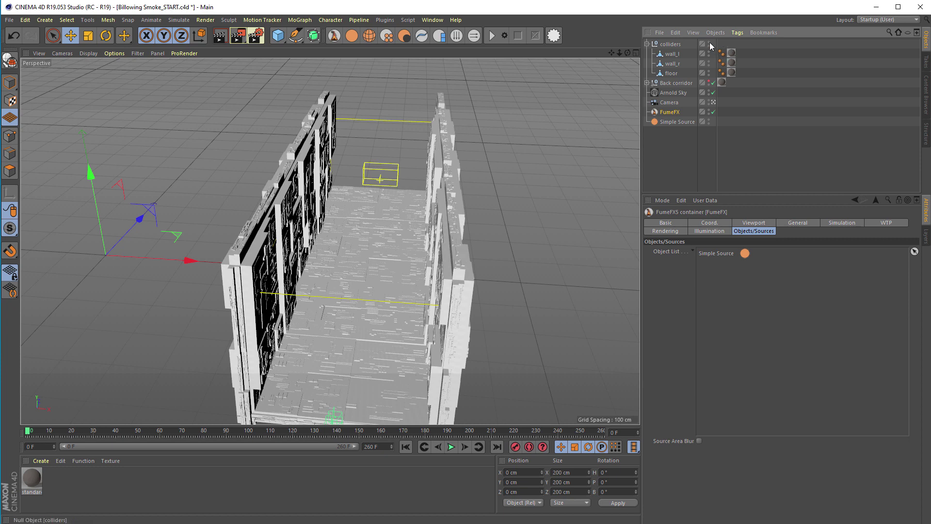
Give colliders a Solid FumeFX Collision Object tag and add it to the FumeFX Object List
click(674, 46)
right_click(674, 45)
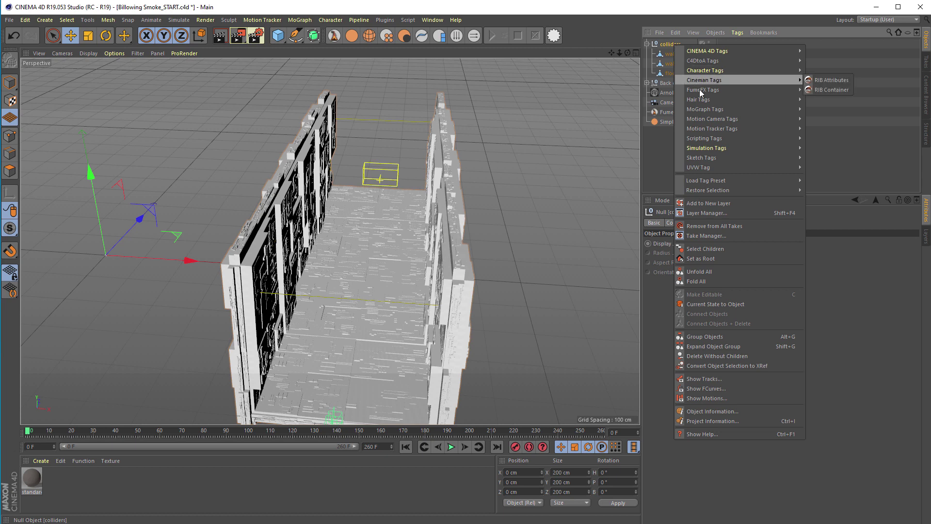
mouse_move(705, 90)
click(832, 90)
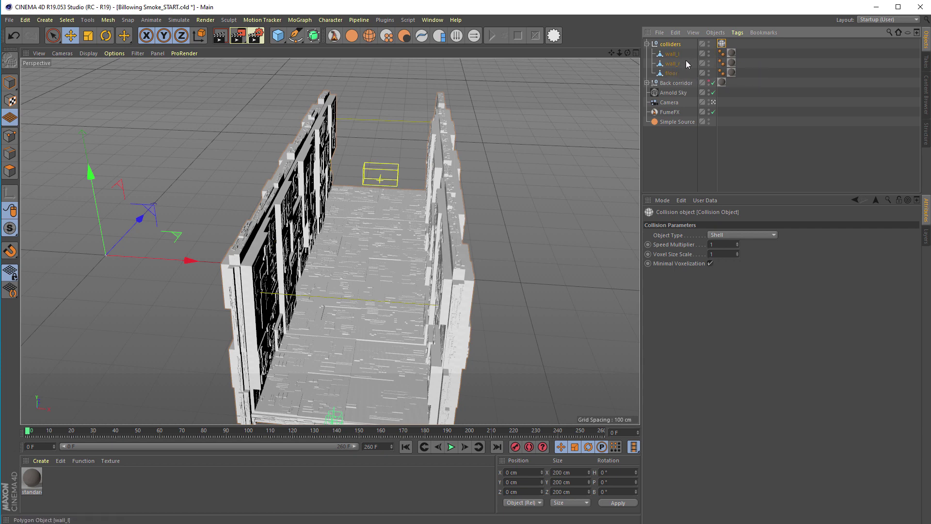
click(758, 235)
click(740, 251)
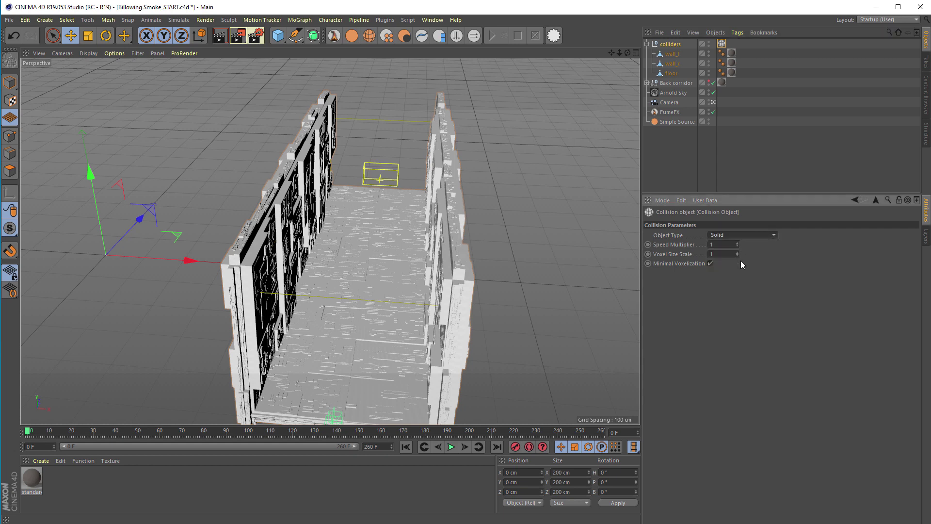
click(674, 113)
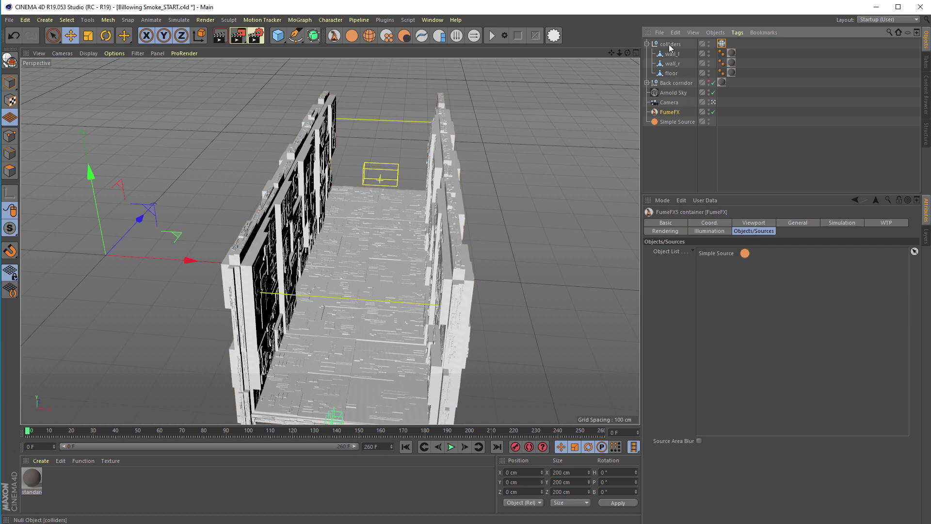
drag(669, 47, 771, 275)
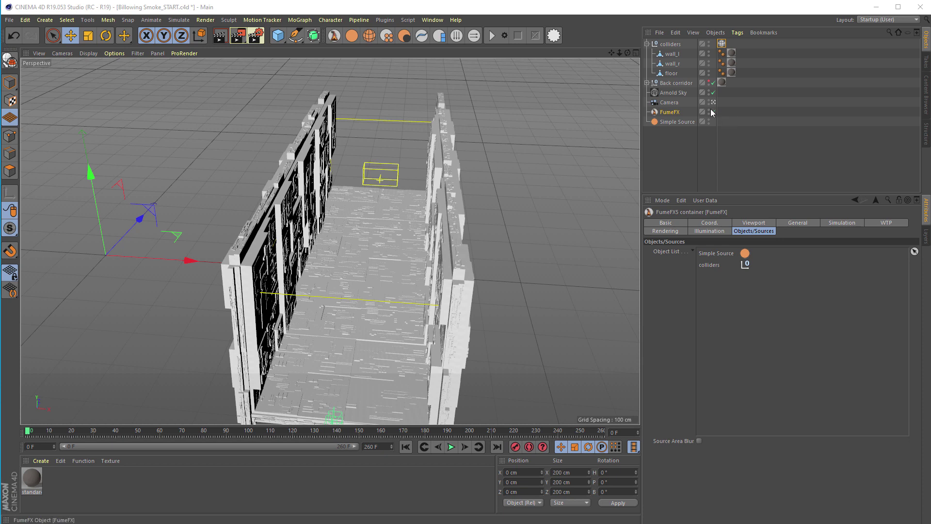
Make the back corridor geometry visible and orbit the view around the corridor
click(711, 82)
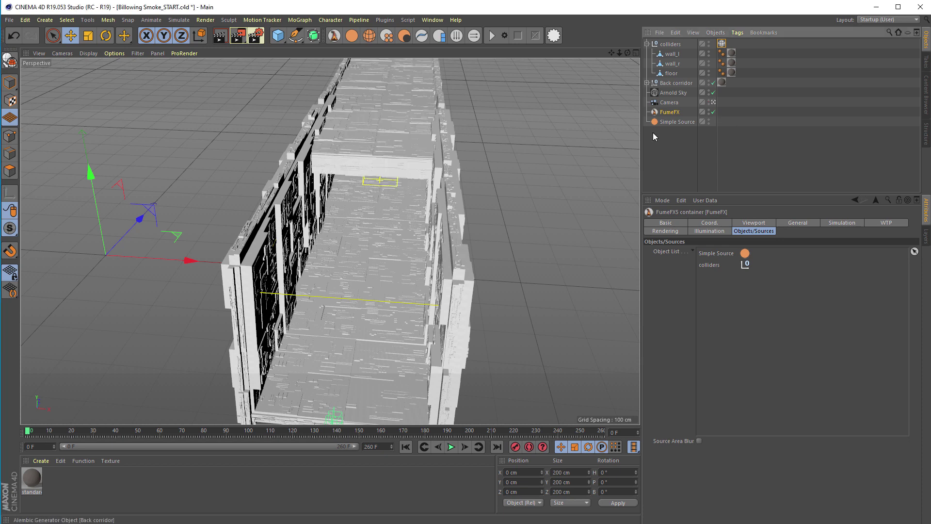
alt+drag(417, 229, 421, 204)
scroll(420, 203, up, 6)
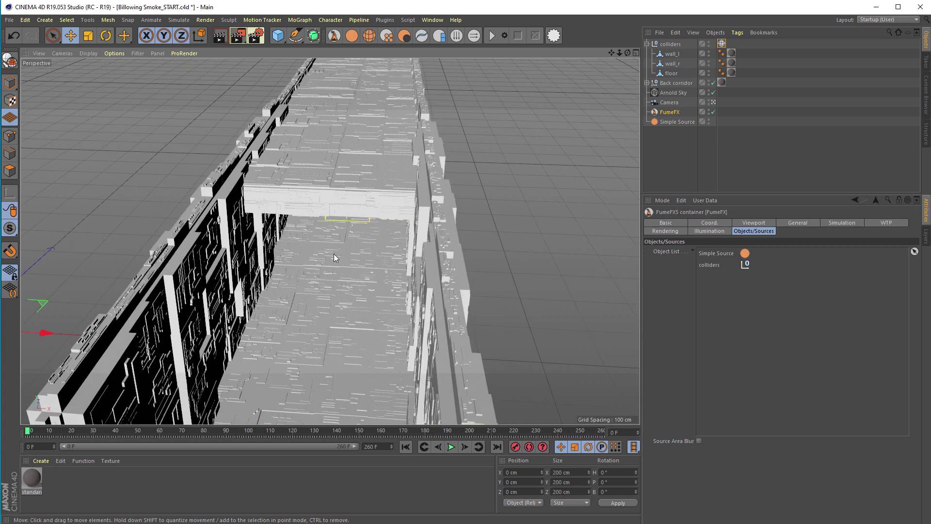
alt+drag(339, 243, 354, 218)
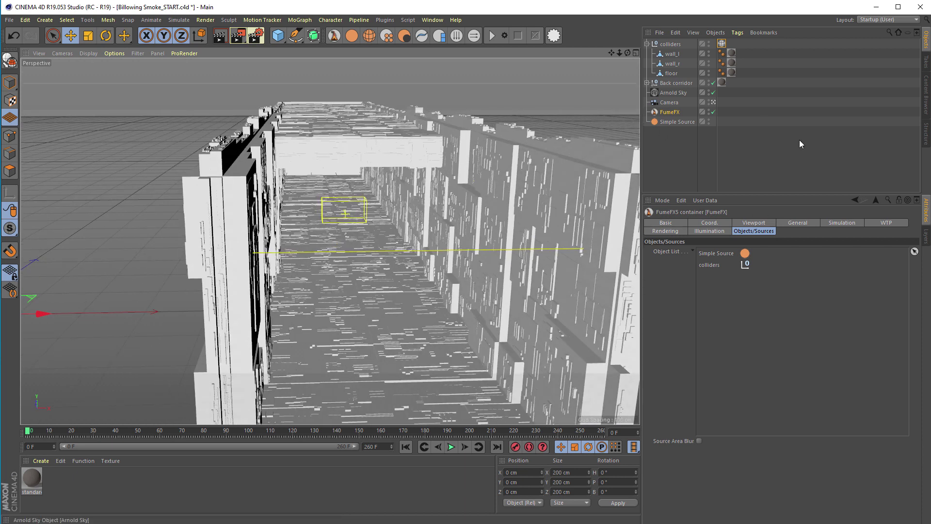
Check the Output range on the FumeFX General tab, then return to the Simulation settings
click(787, 223)
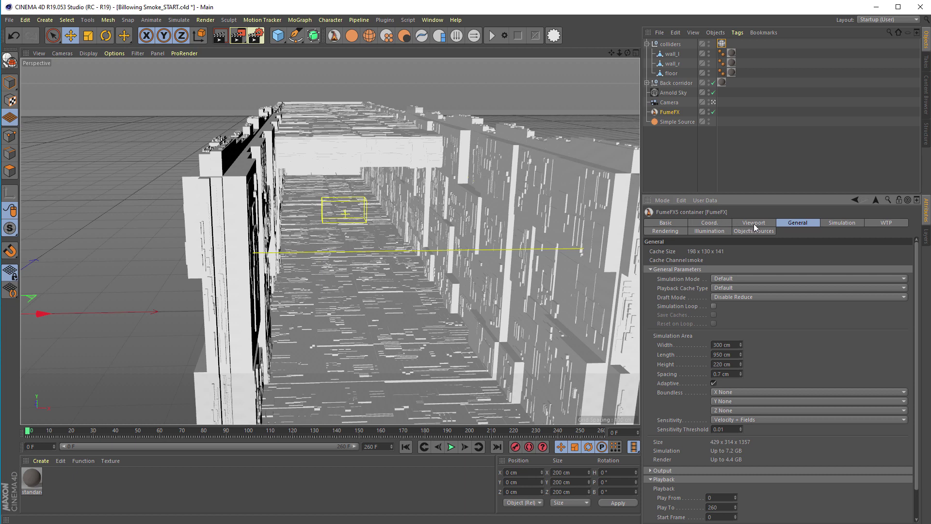
scroll(916, 302, down, 1)
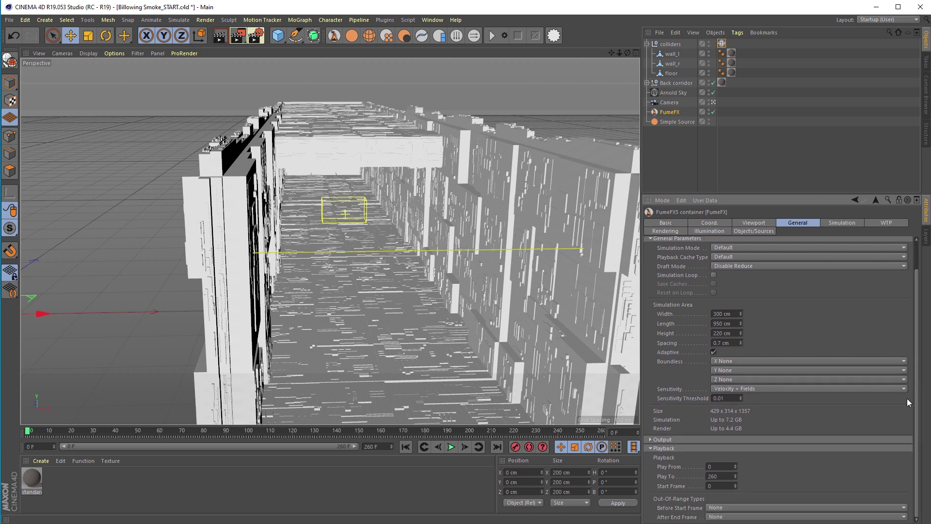
click(682, 440)
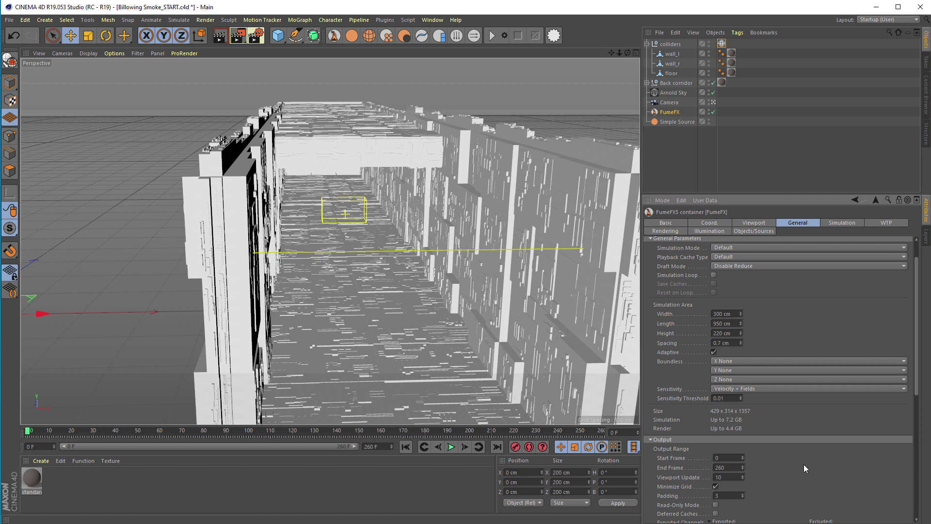
drag(919, 385, 918, 496)
scroll(913, 337, up, 4)
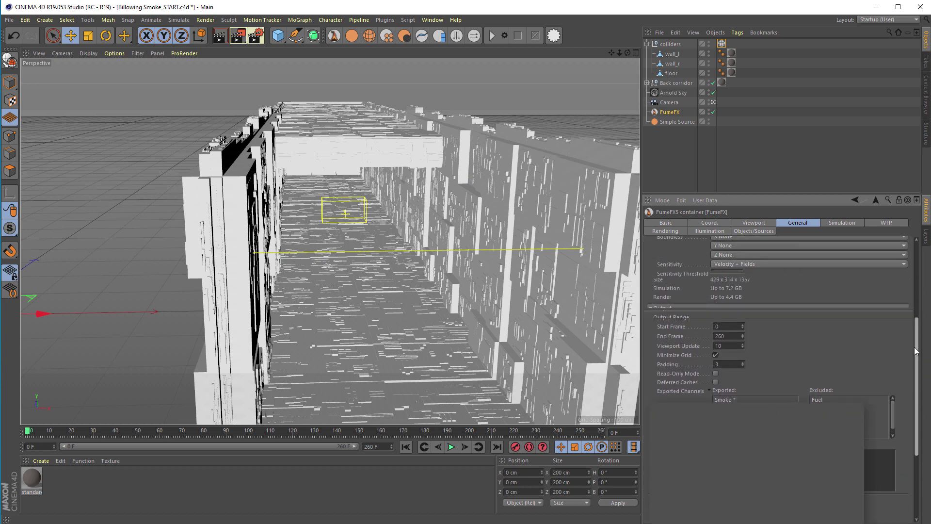
scroll(912, 320, up, 3)
click(841, 222)
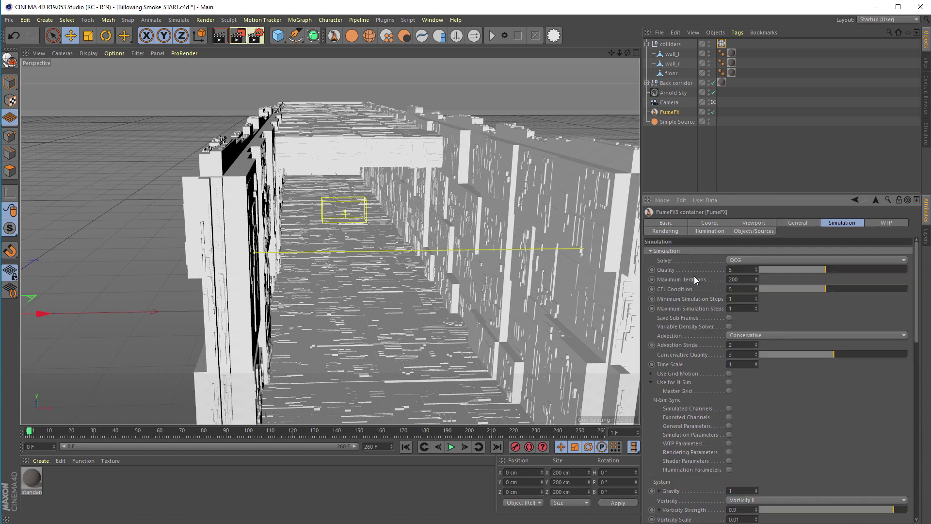
Run the FumeFX simulation with its log window enlarged and moved aside, showing Viewport display settings
click(490, 34)
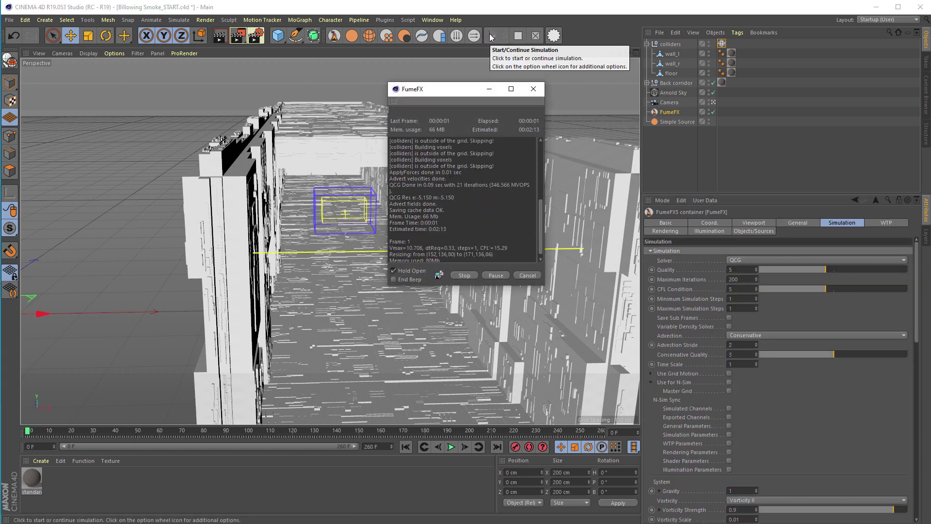
drag(543, 286, 596, 381)
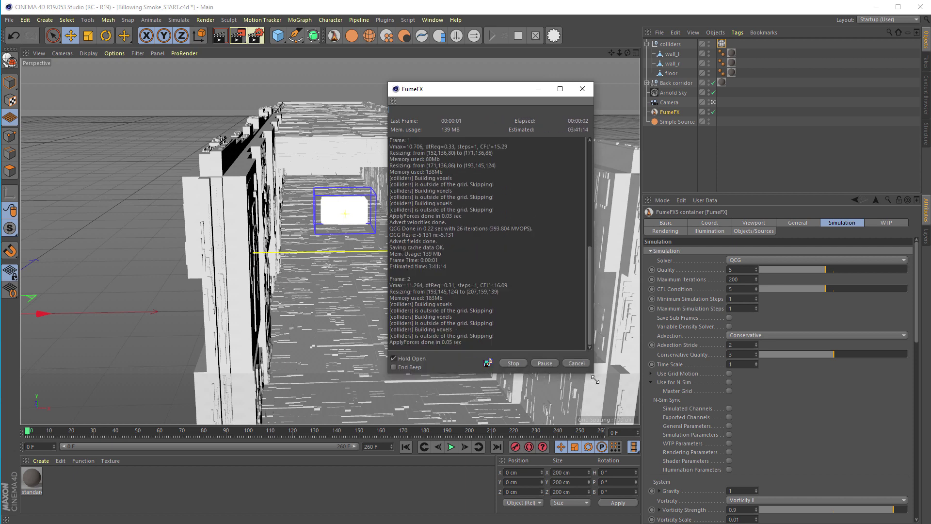
drag(515, 91, 210, 104)
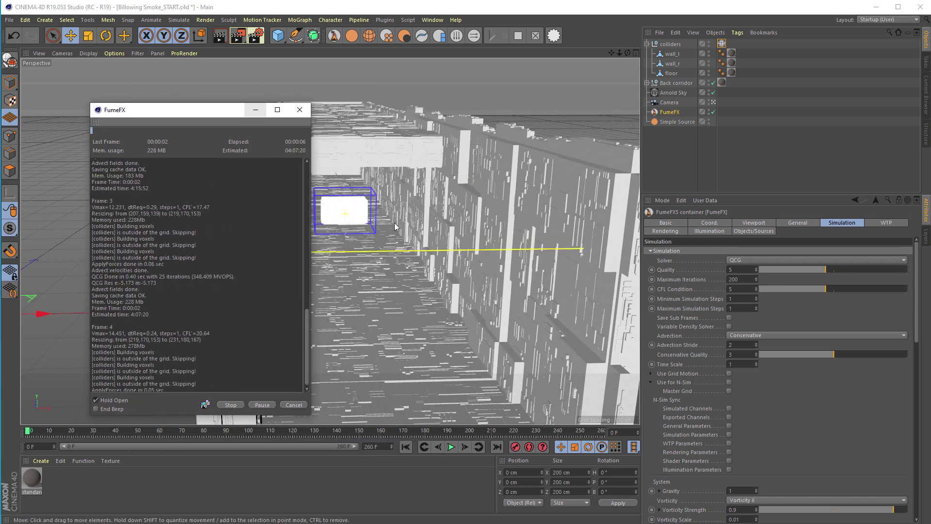
alt+drag(395, 226, 398, 235)
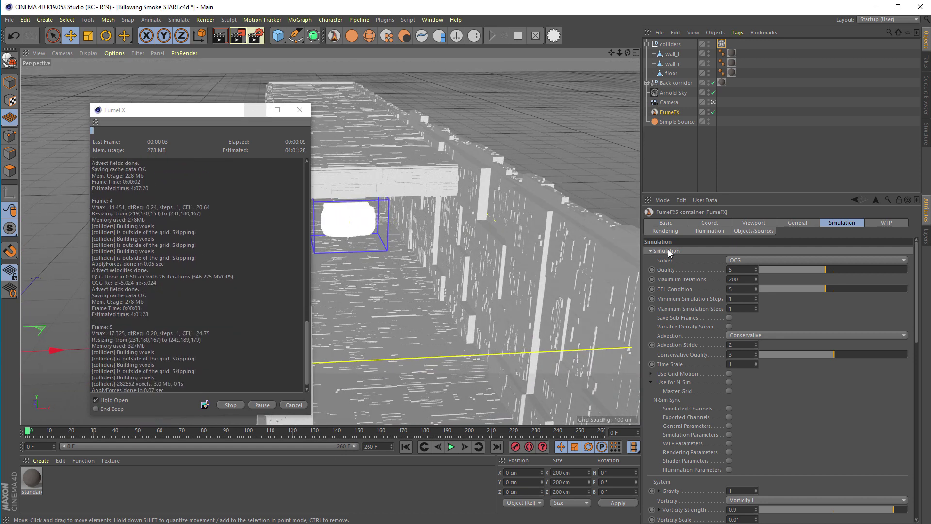
click(765, 222)
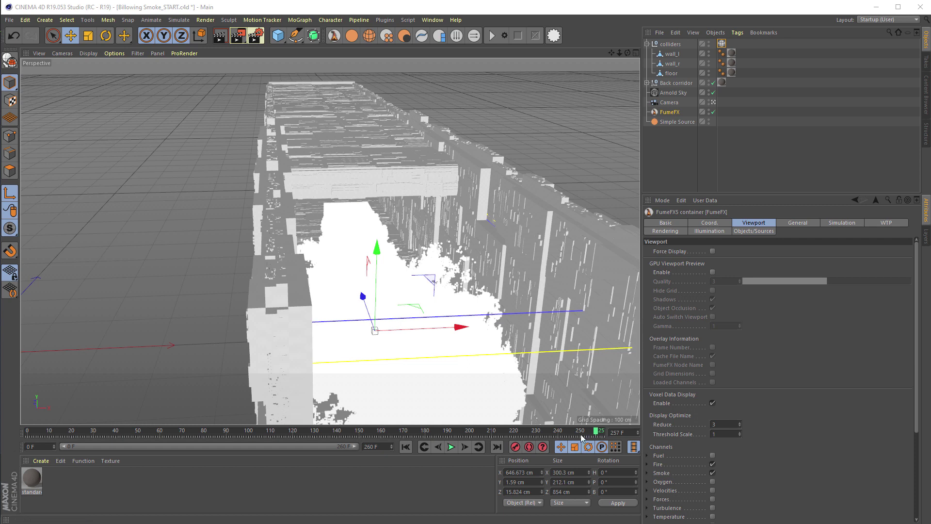
At frame 171, set the FumeFX rendering shader to Standard and collapse the Fire parameters
click(405, 431)
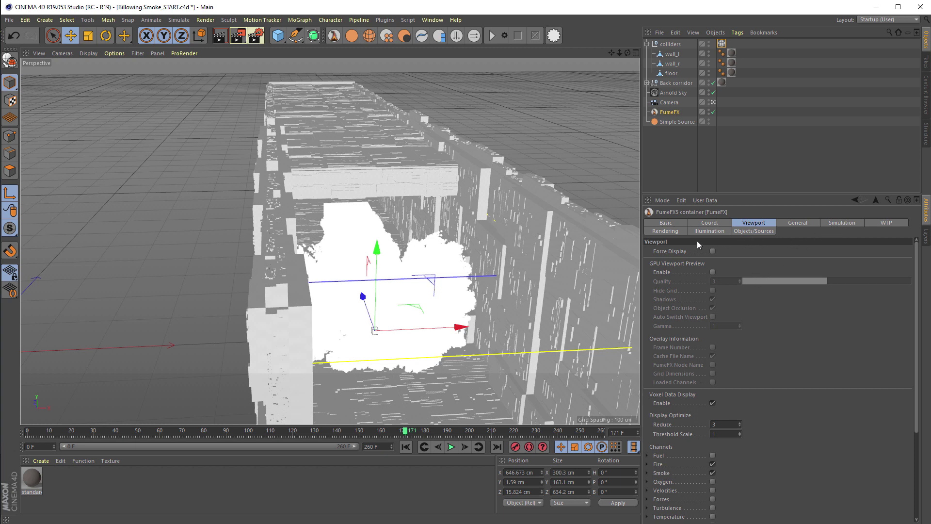
click(669, 230)
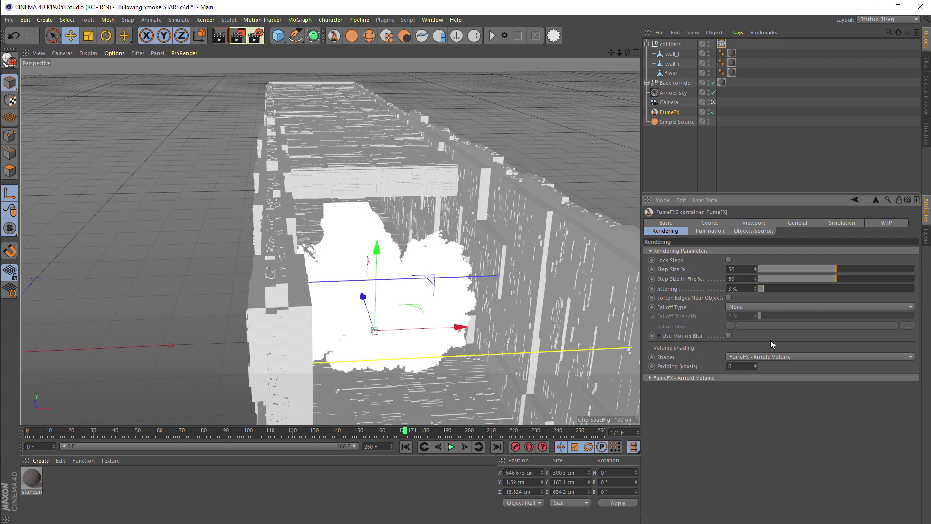
click(775, 356)
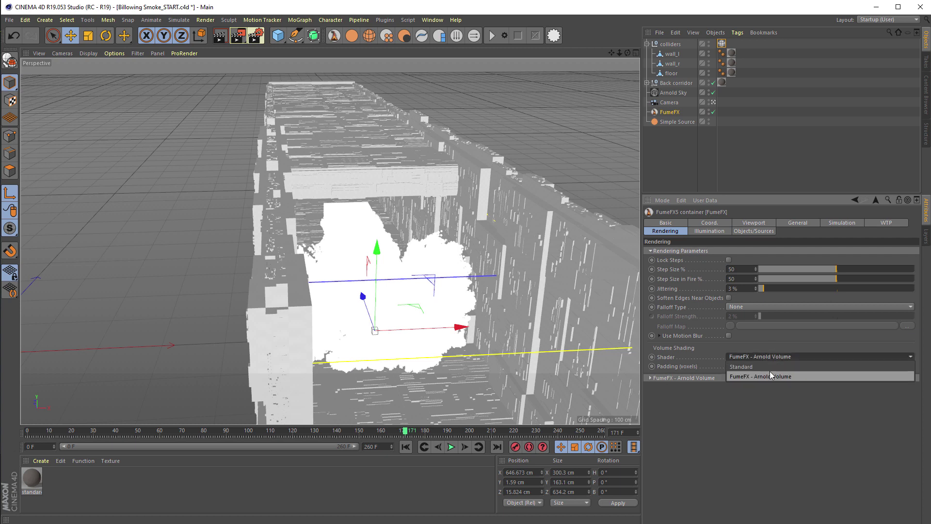
click(767, 367)
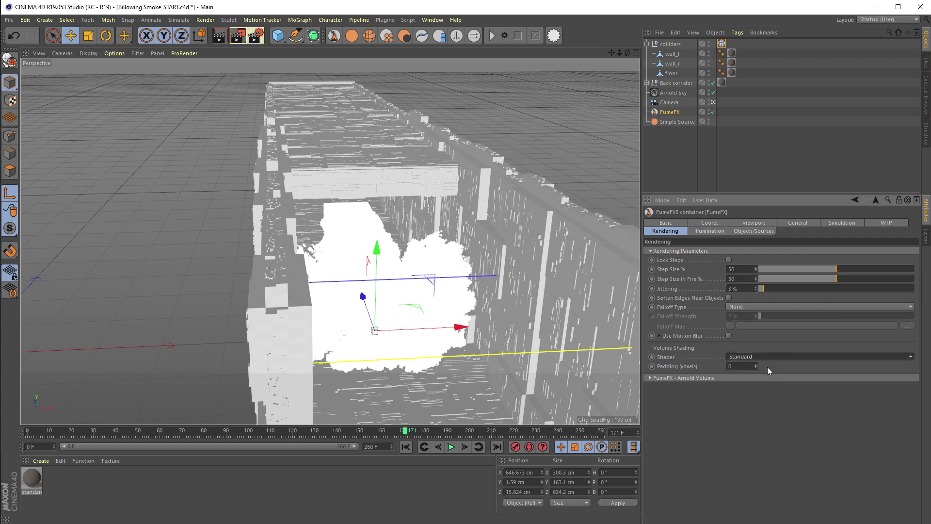
click(884, 377)
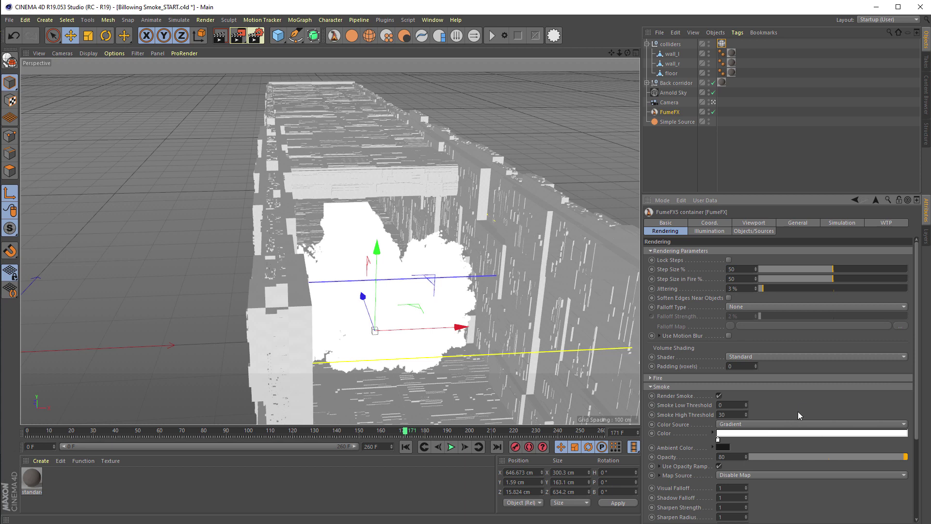
scroll(916, 373, down, 5)
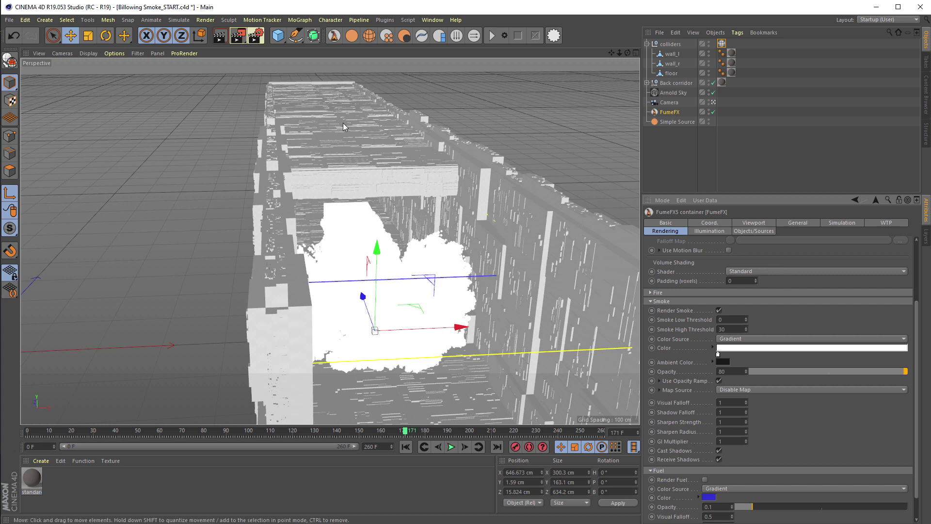
Review the Arnold Renderer sampling settings in Render Settings, then close the window
click(256, 35)
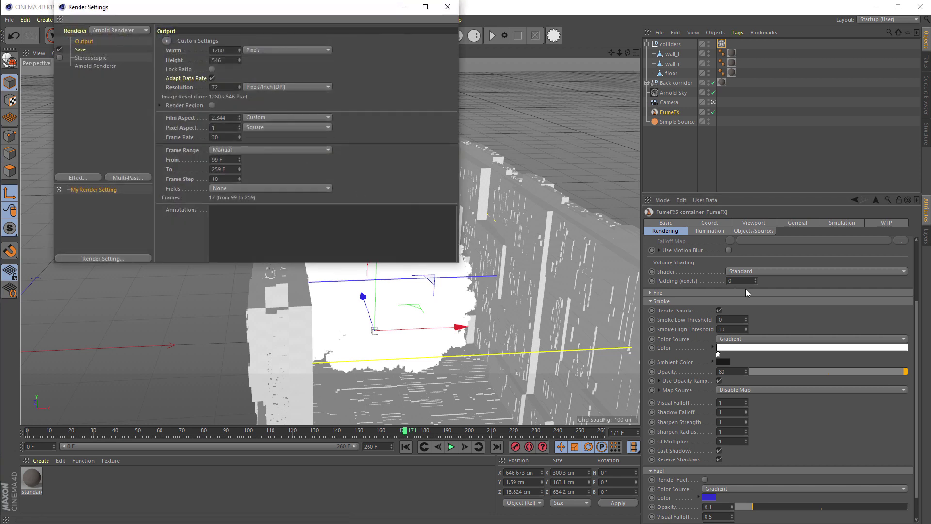
click(95, 65)
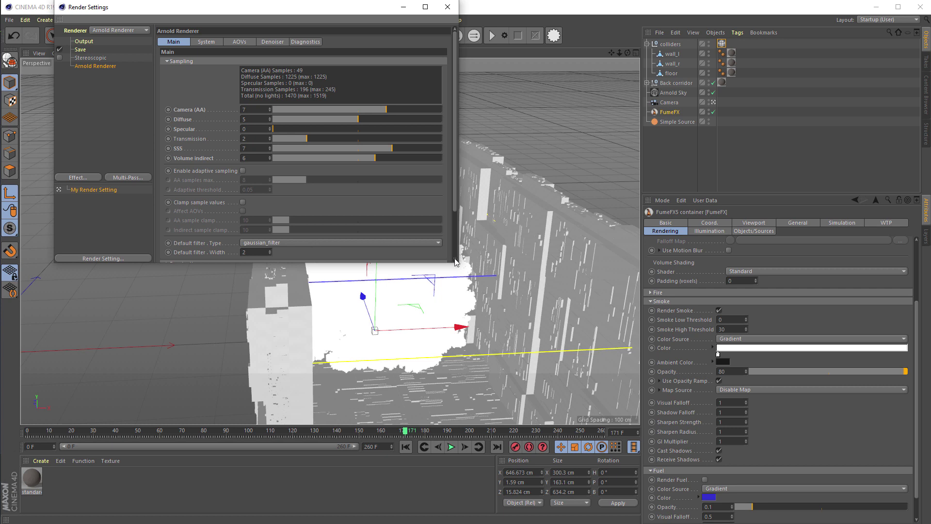
drag(455, 262, 417, 431)
drag(207, 10, 220, 43)
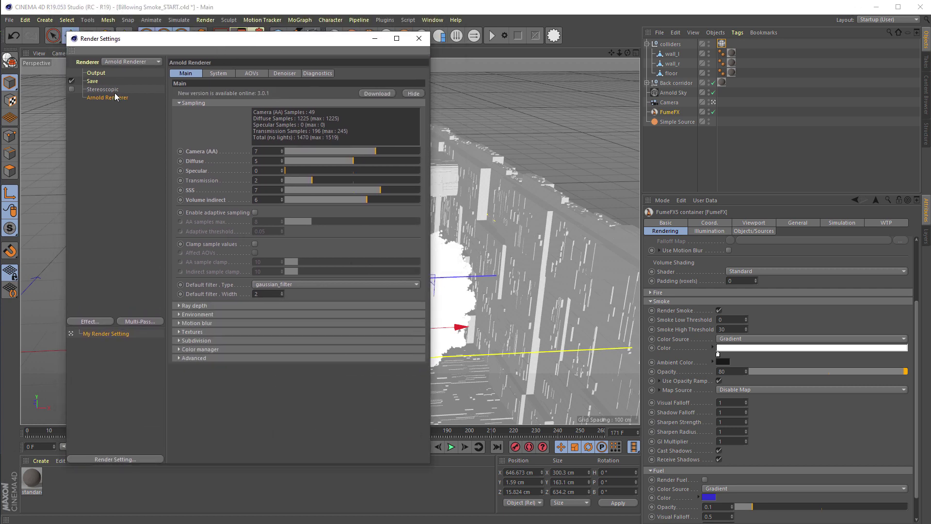
click(419, 39)
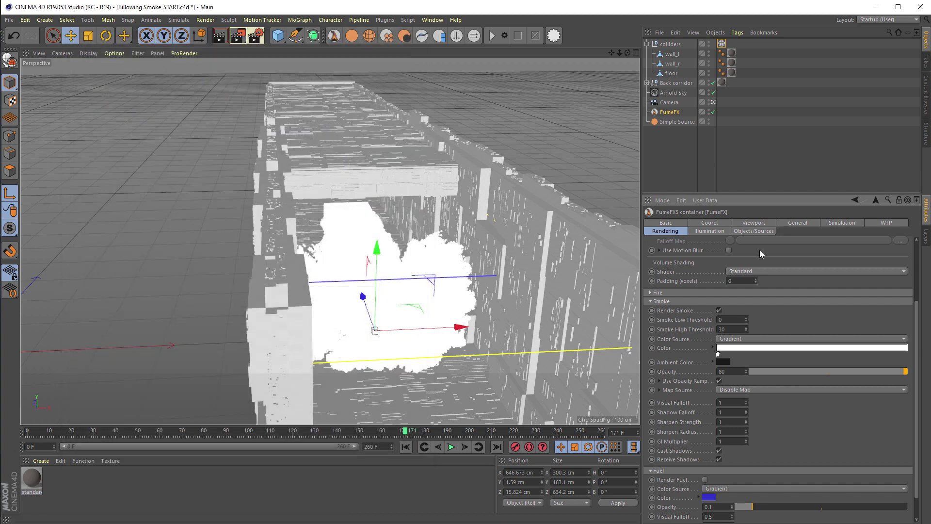
Switch to the FumeFX - Arnold Volume shader and set Smoke sharpen strength and radius to 1
click(824, 270)
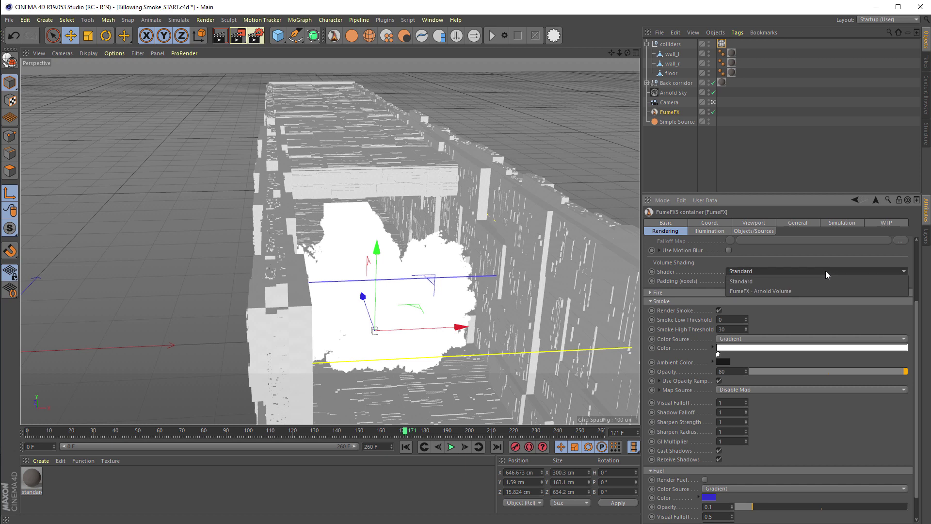
click(773, 291)
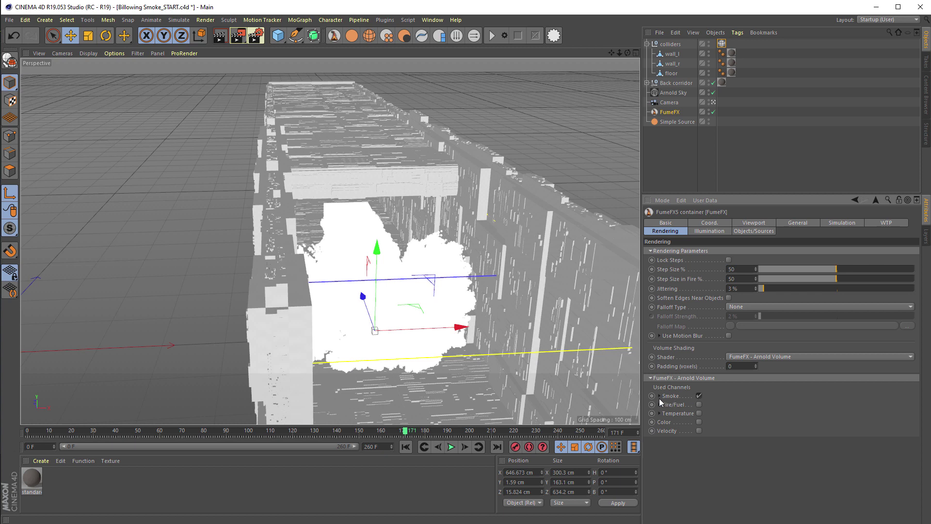
click(657, 396)
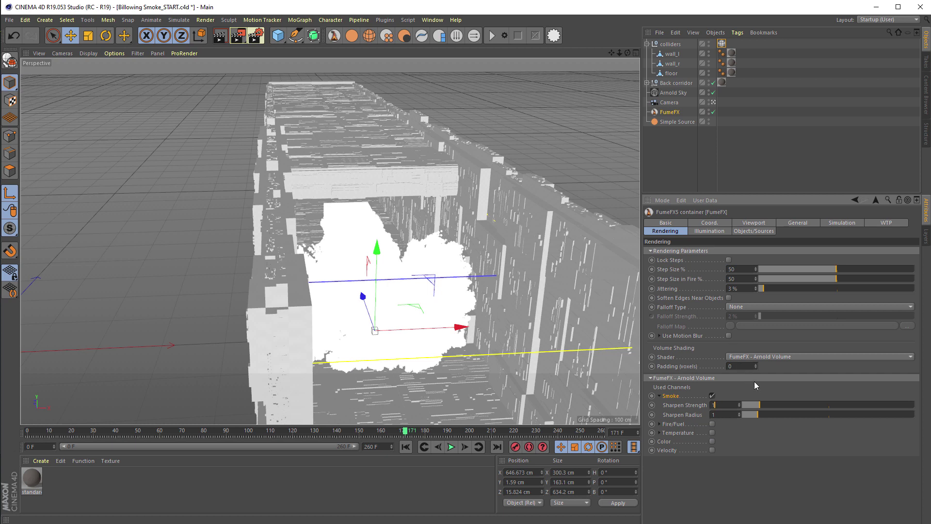
click(721, 415)
key(Return)
Create an Arnold standard_volume material, apply it to FumeFX, and open it in the Material Editor
click(45, 461)
mouse_move(60, 504)
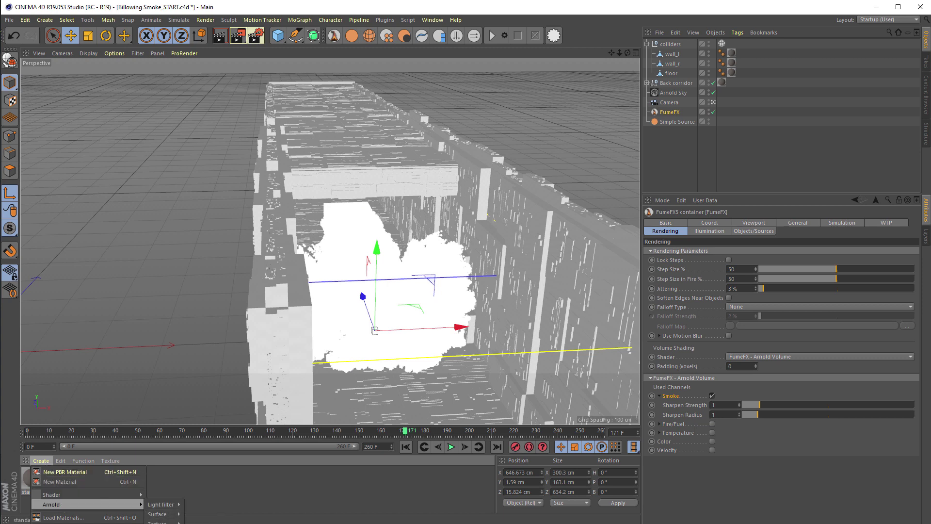
click(165, 521)
drag(31, 484, 674, 113)
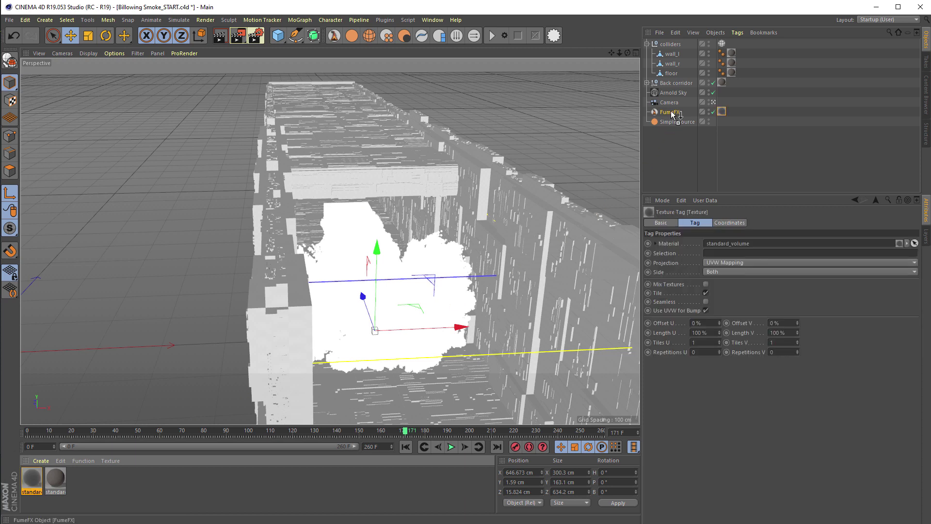
double_click(34, 476)
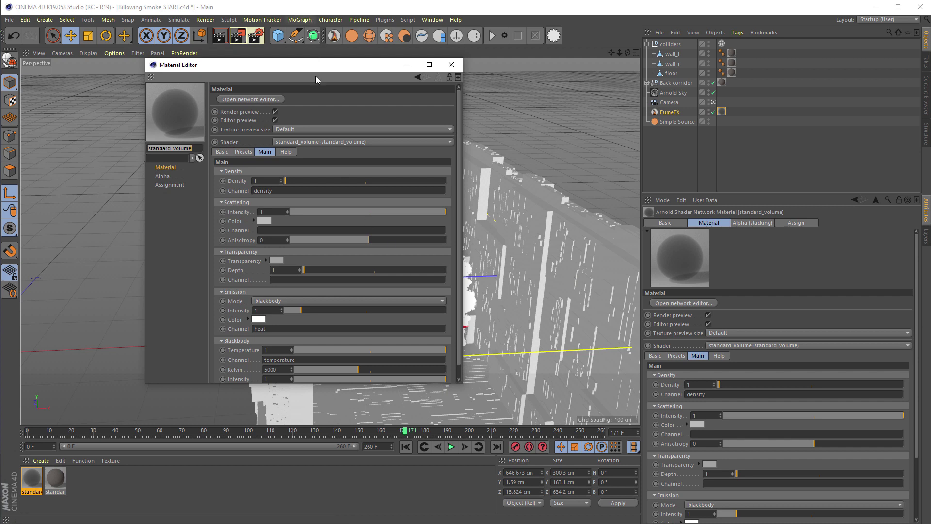
drag(315, 71, 775, 95)
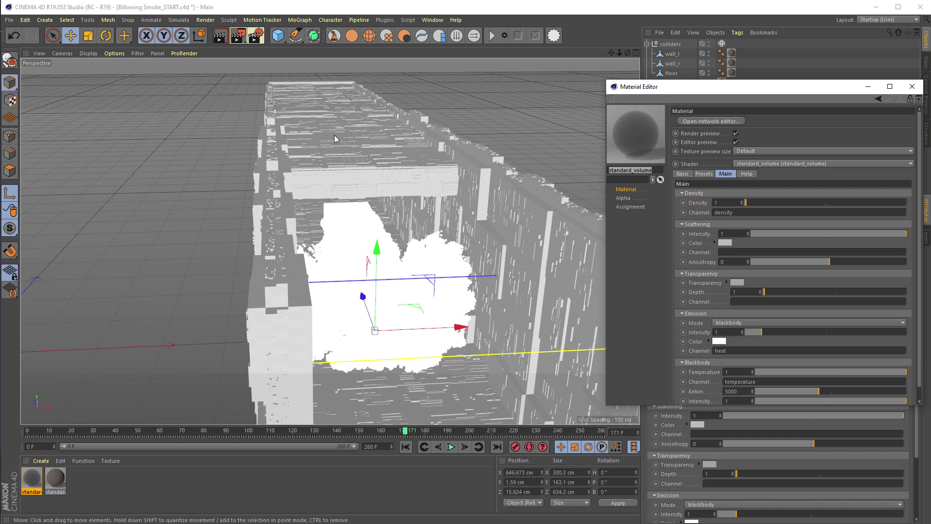
Open the C4DtoA Arnold IPR Window and arrange it alongside the Material Editor
click(386, 20)
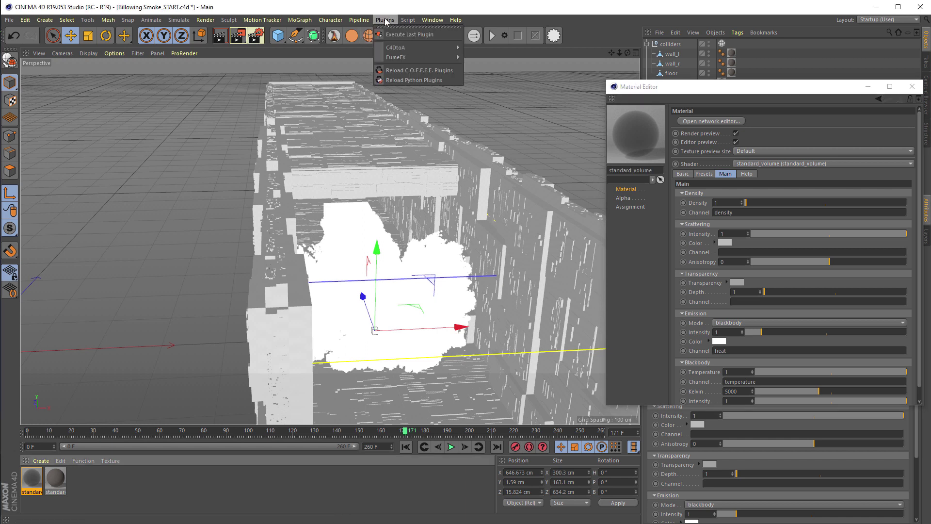
mouse_move(412, 48)
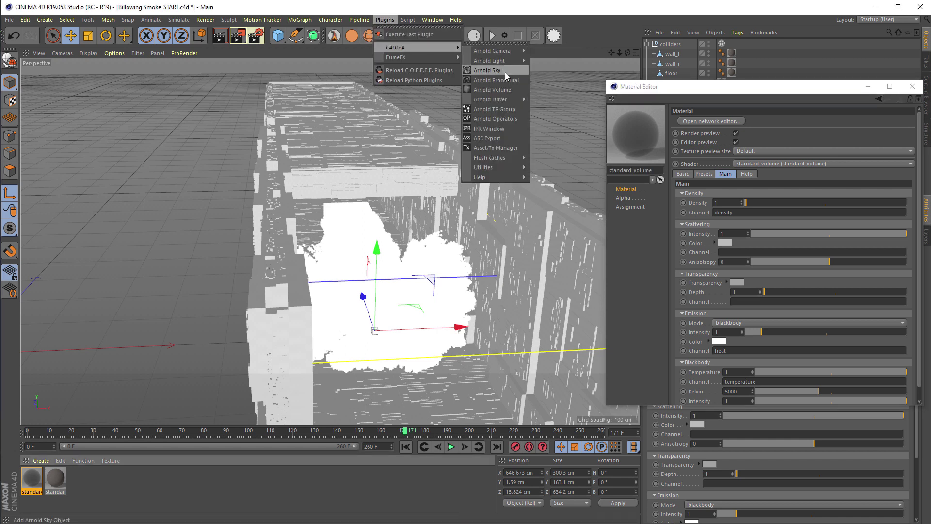
click(502, 127)
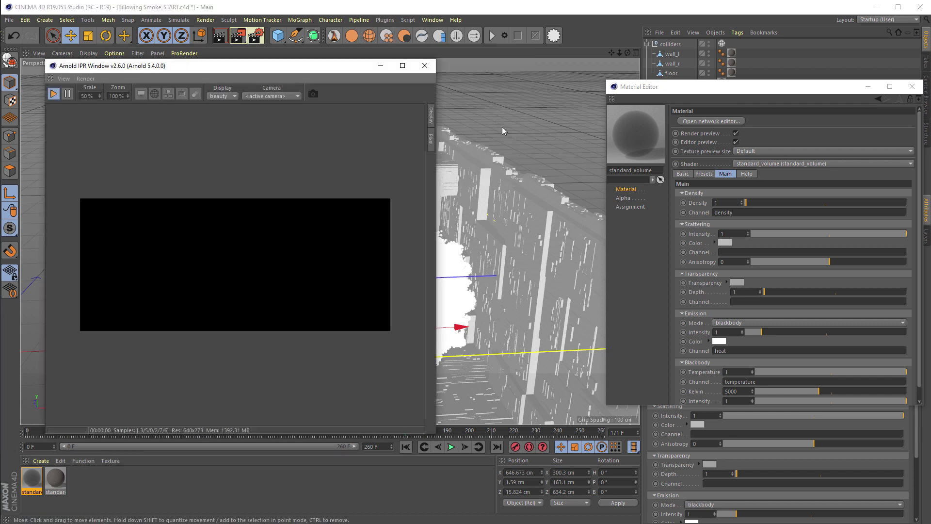
drag(339, 66, 362, 45)
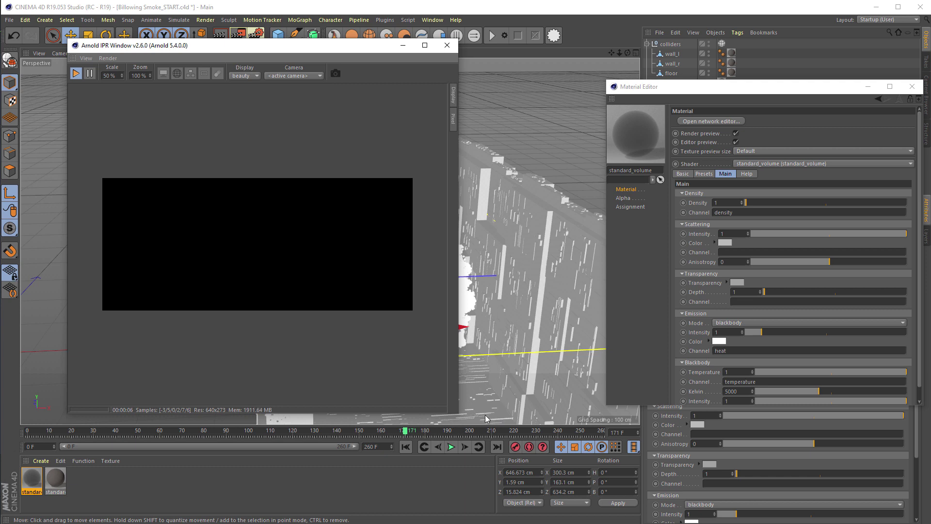
drag(745, 93, 701, 82)
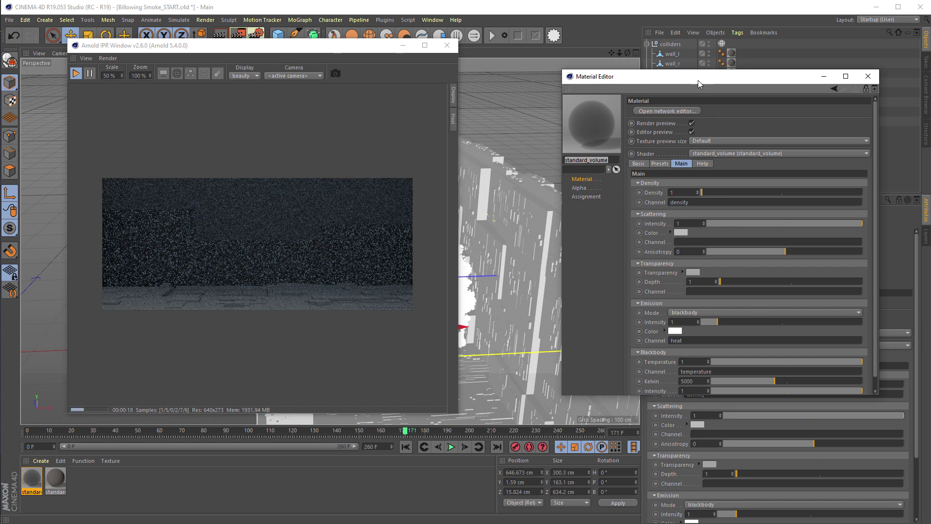
drag(697, 77, 680, 90)
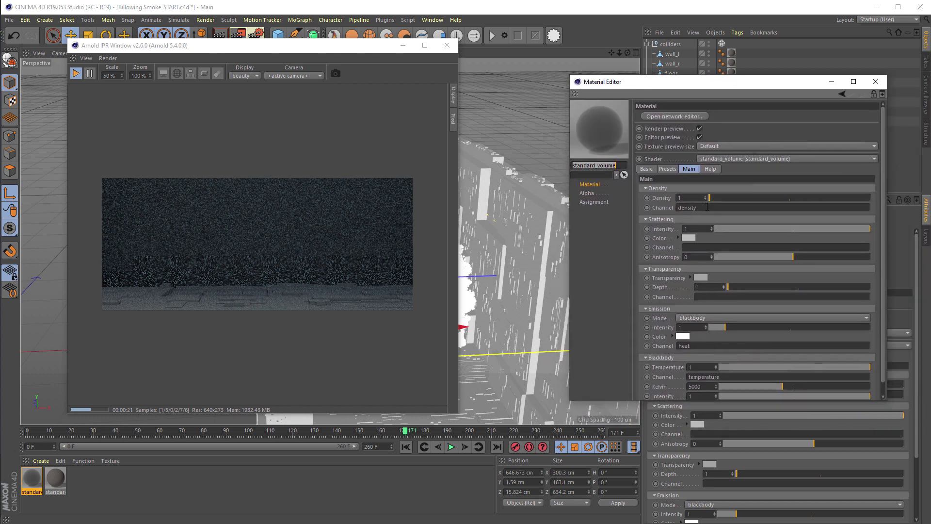
Change the volume's density channel from density to Smoke
drag(706, 207, 677, 208)
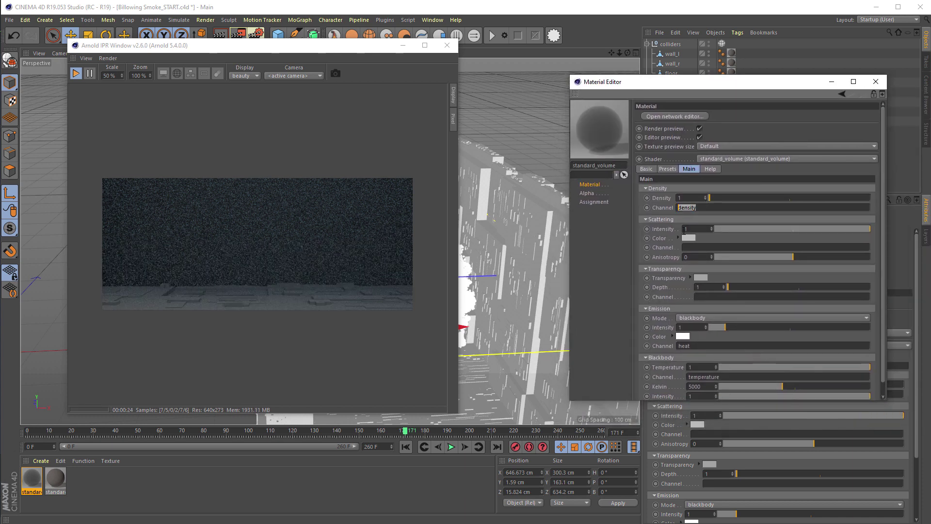
text(smoke)
key(Return)
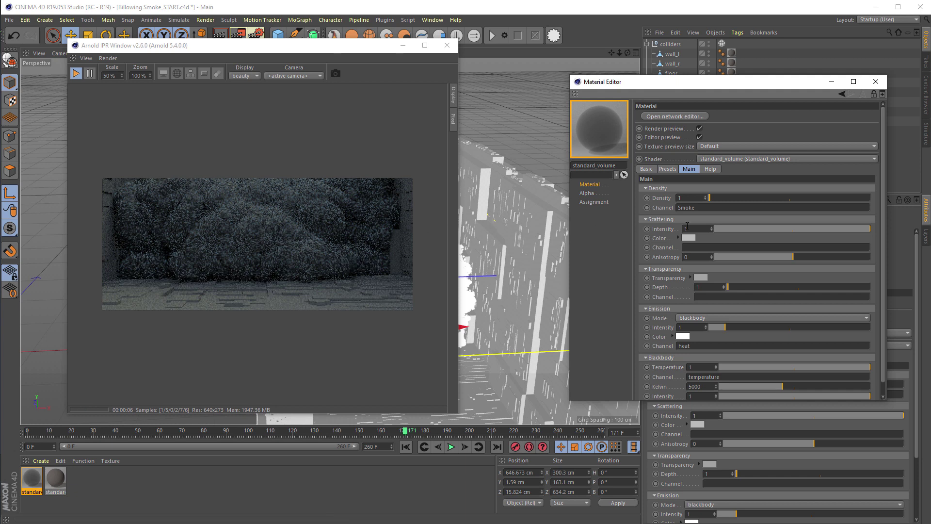
Set the volume Density to 2
double_click(692, 196)
text(2)
key(Return)
Set the scattering colour to H 28, S 22, V 100 for a pale orange tint
click(678, 238)
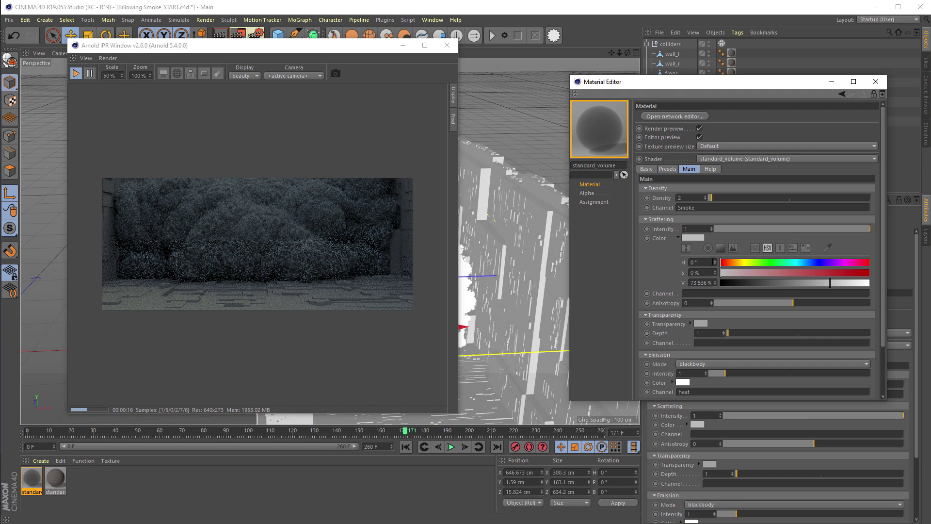
double_click(710, 262)
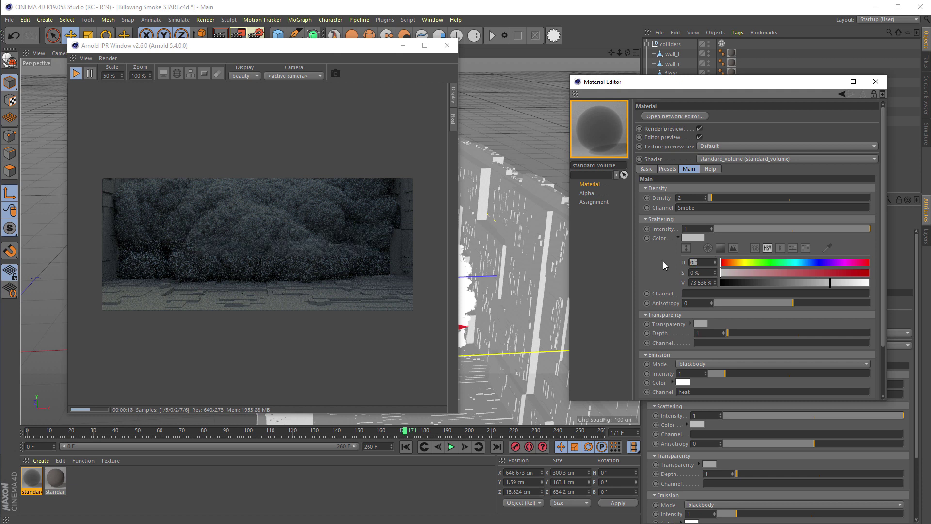
text(28)
key(Tab)
text(22)
key(Tab)
text(100)
key(Return)
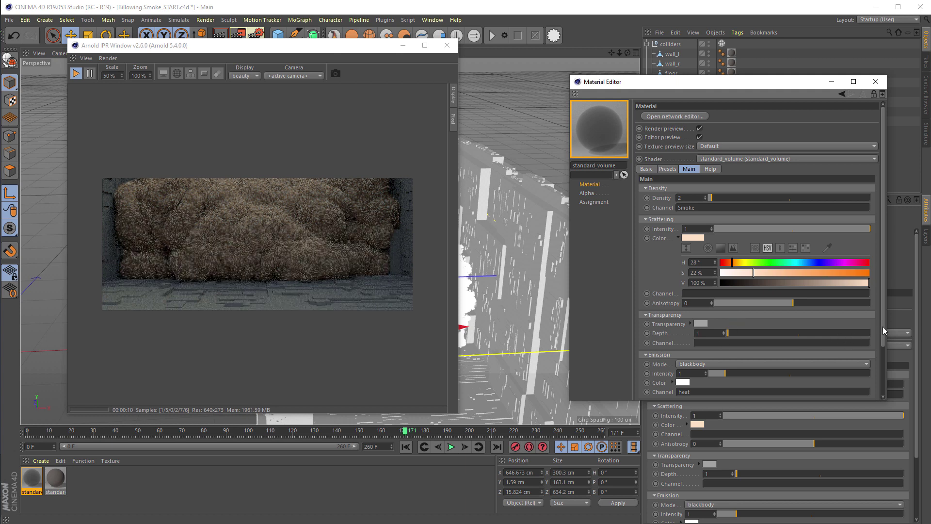
drag(882, 326, 891, 393)
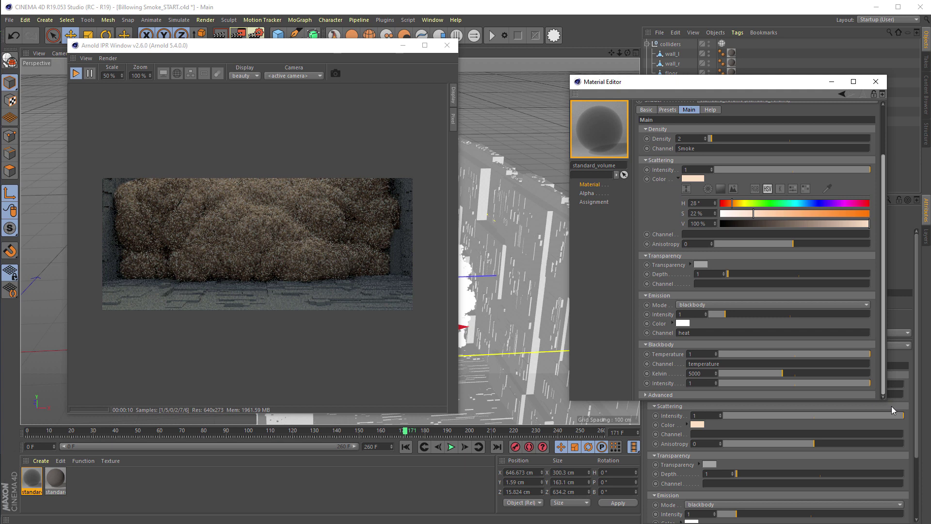
Lighten the transparency colour from 64% to 91% value in the colour picker and apply it
click(701, 265)
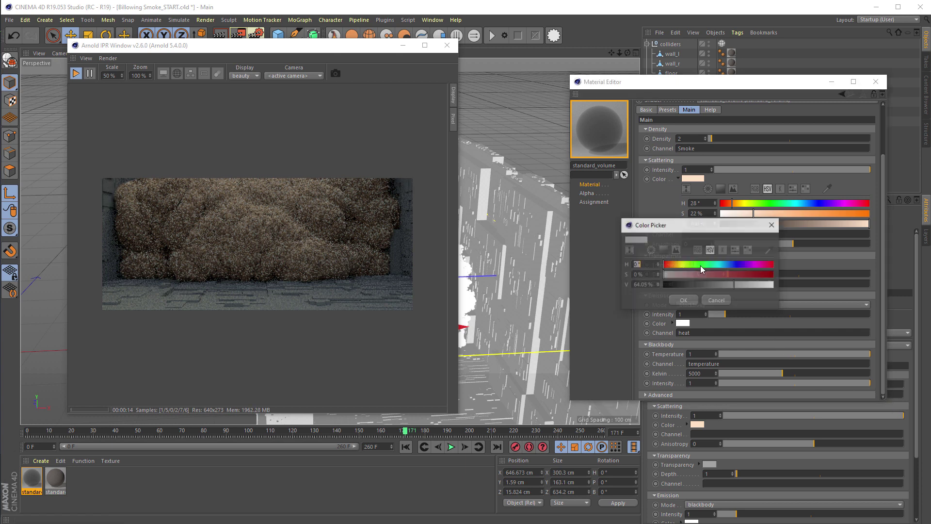
click(764, 284)
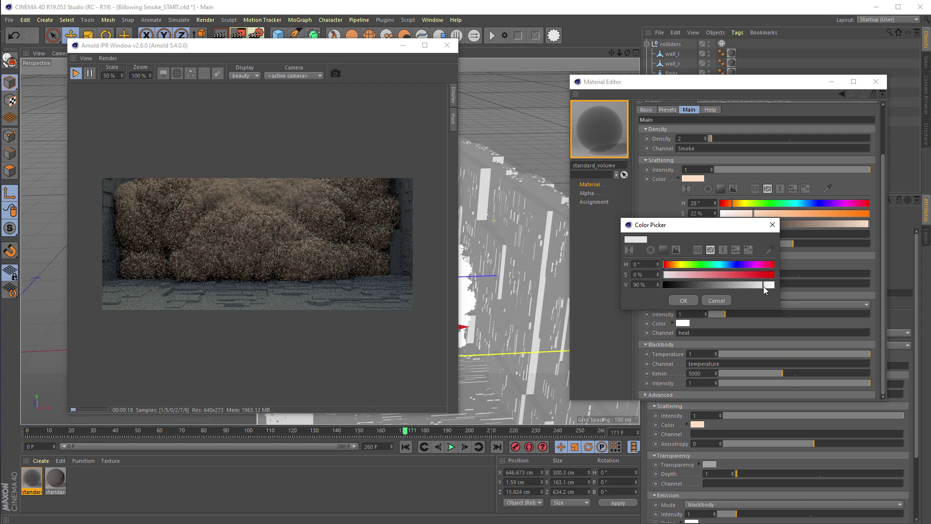
click(765, 284)
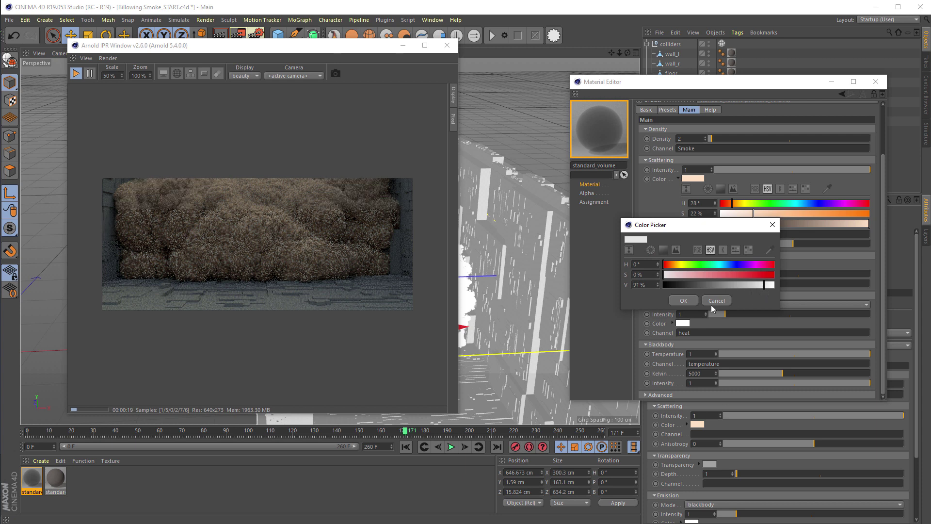
click(680, 302)
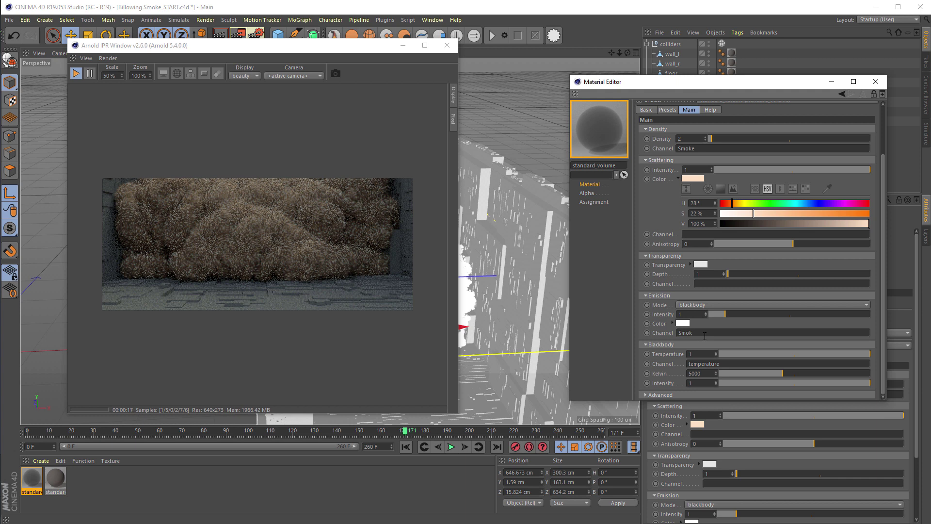
Commit Smoke as the emission channel, enlarge the Material Editor, and set the blackbody channel to Smoke
key(Return)
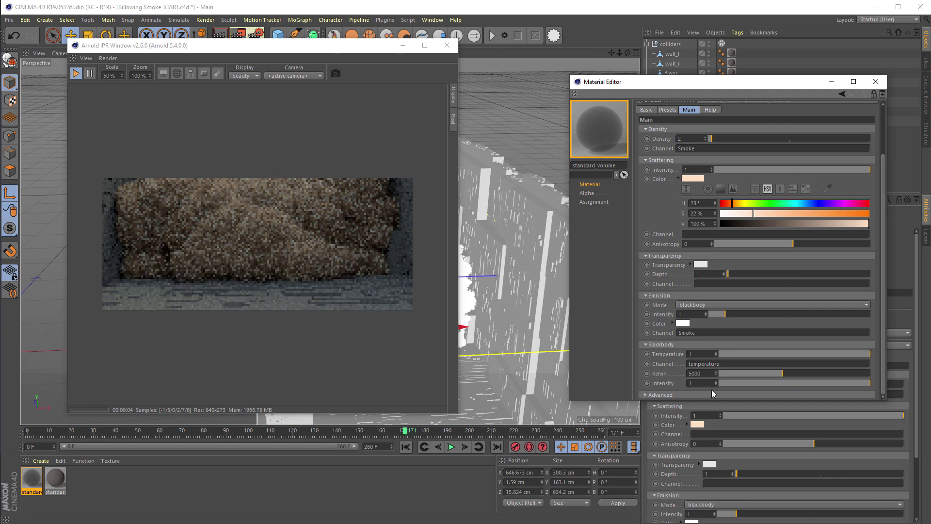
drag(710, 401, 716, 513)
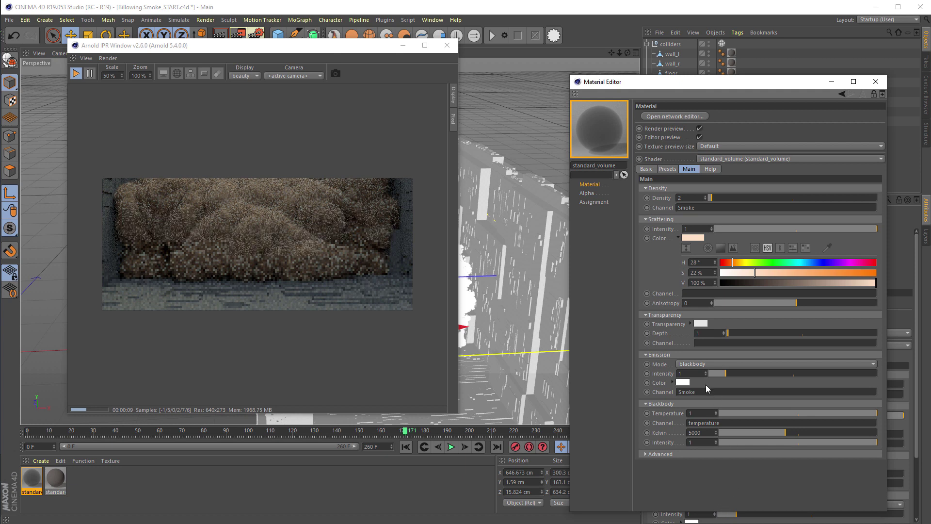
drag(721, 423, 678, 431)
text(Smoke)
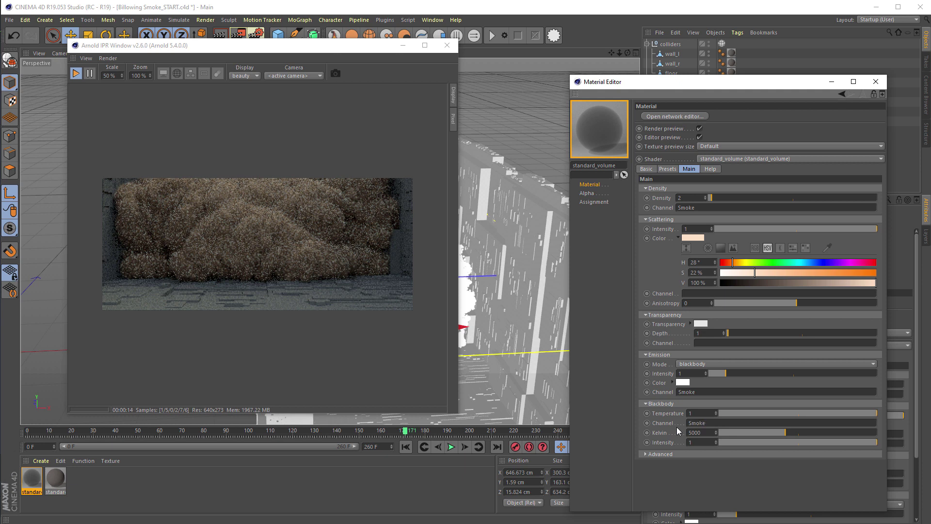
key(Return)
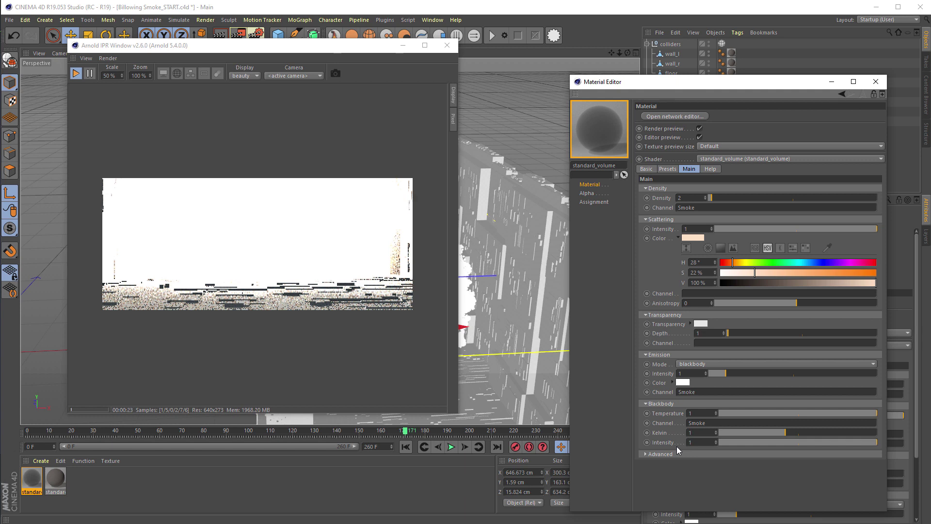
Set the blackbody Kelvin to 1800 for an orange-yellow glow, then start editing the emission channel
key(Return)
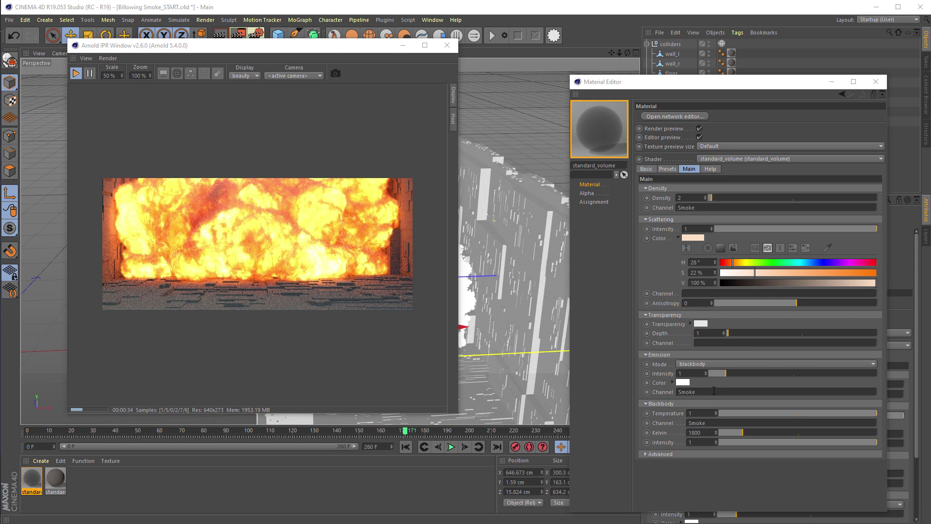
click(686, 391)
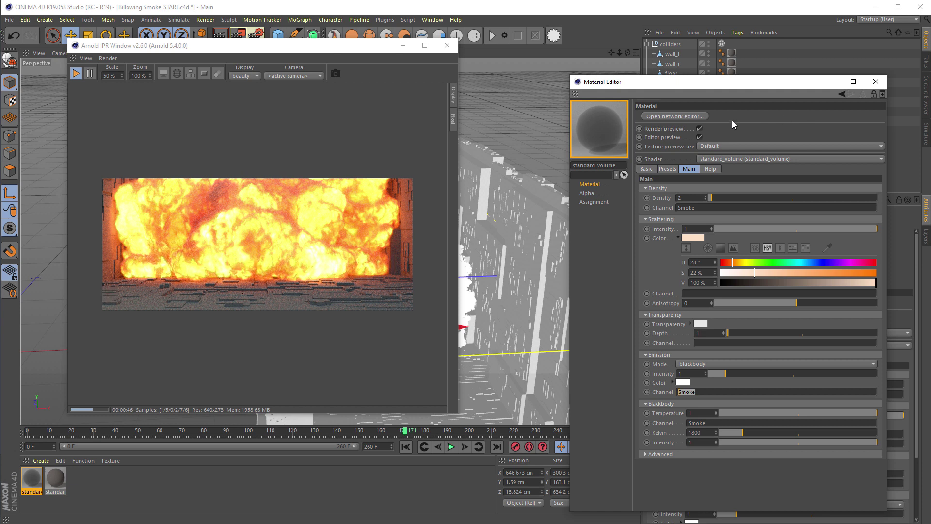
Open the material's Arnold shader network editor and move its window up and left
click(691, 116)
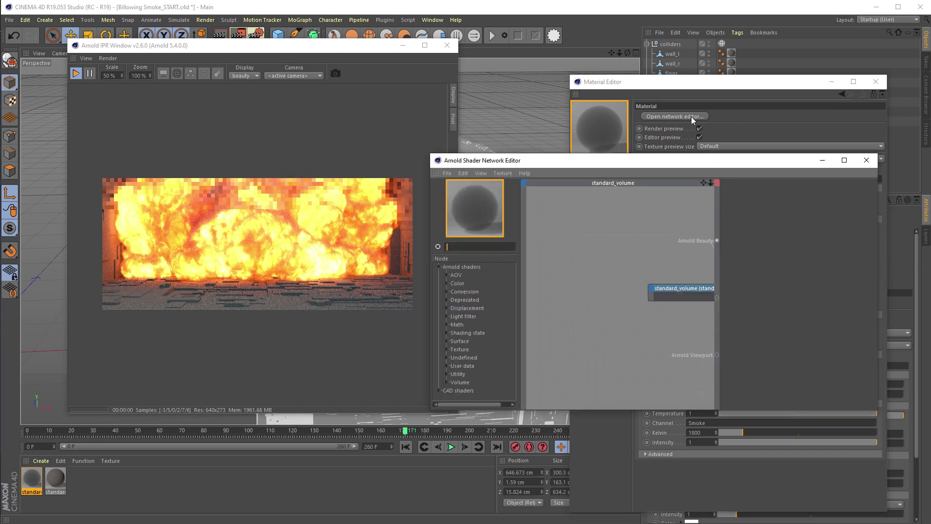
click(705, 149)
click(566, 162)
drag(567, 162, 494, 151)
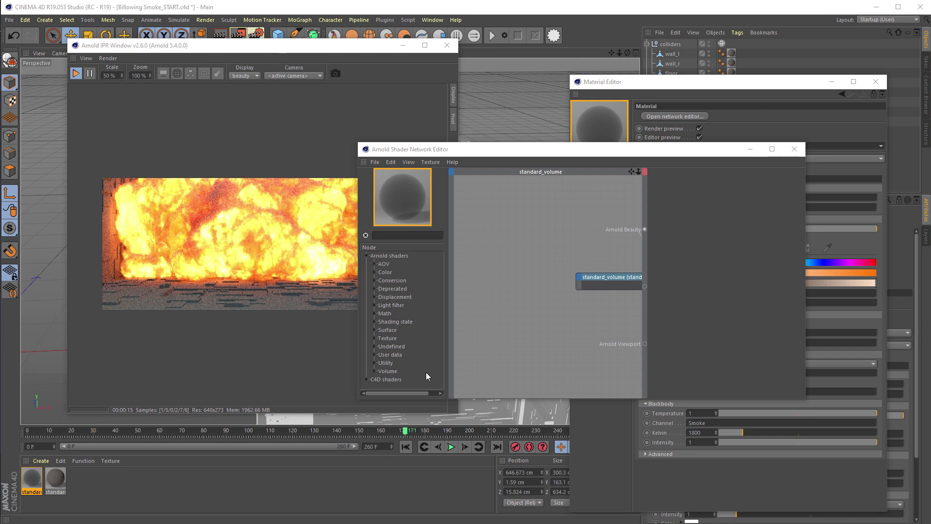
Add a volume_sample_float node from Arnold shaders > Volume beside standard_volume
click(374, 371)
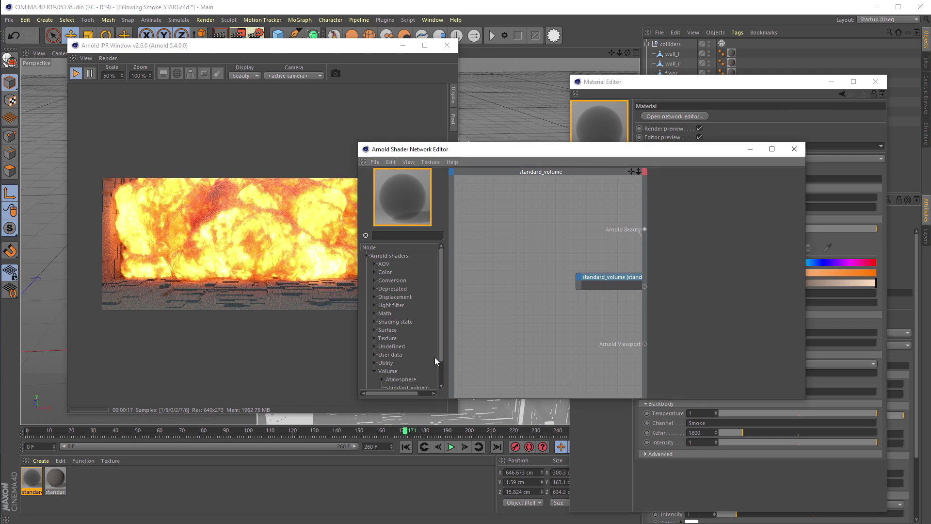
drag(441, 356, 428, 384)
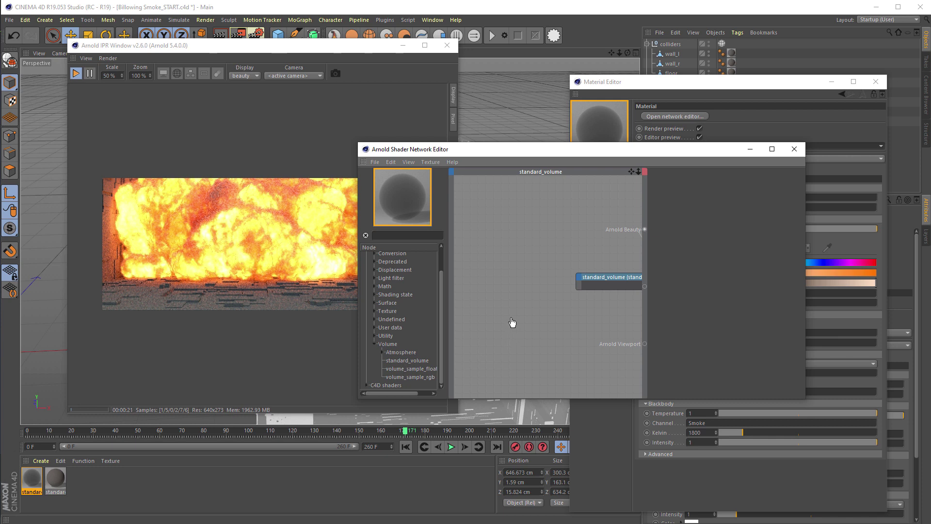
drag(512, 321, 512, 320)
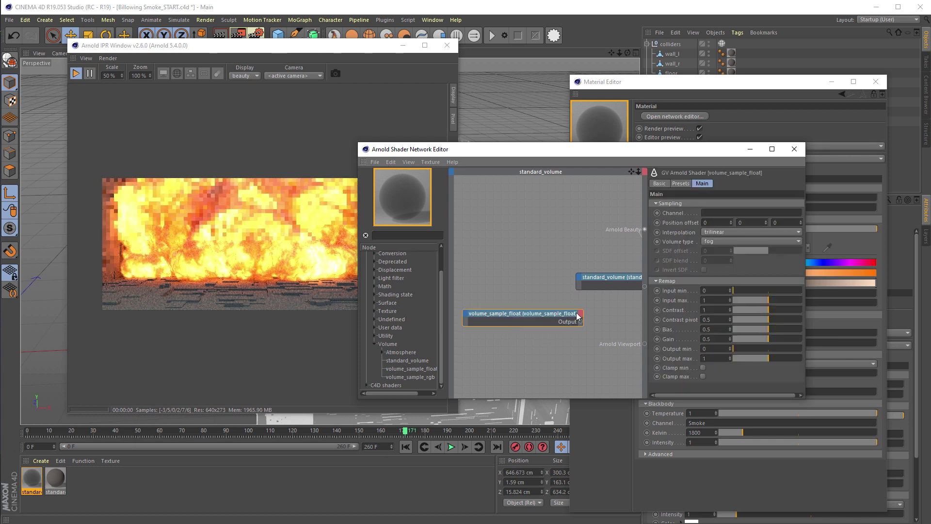
Connect volume_sample_float's output to standard_volume's emission Intensity input
click(601, 283)
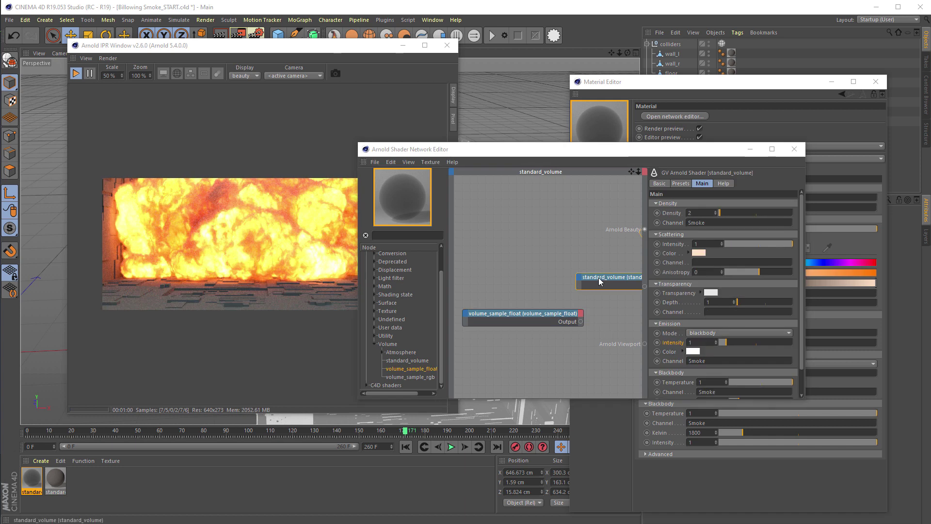
drag(536, 314, 529, 319)
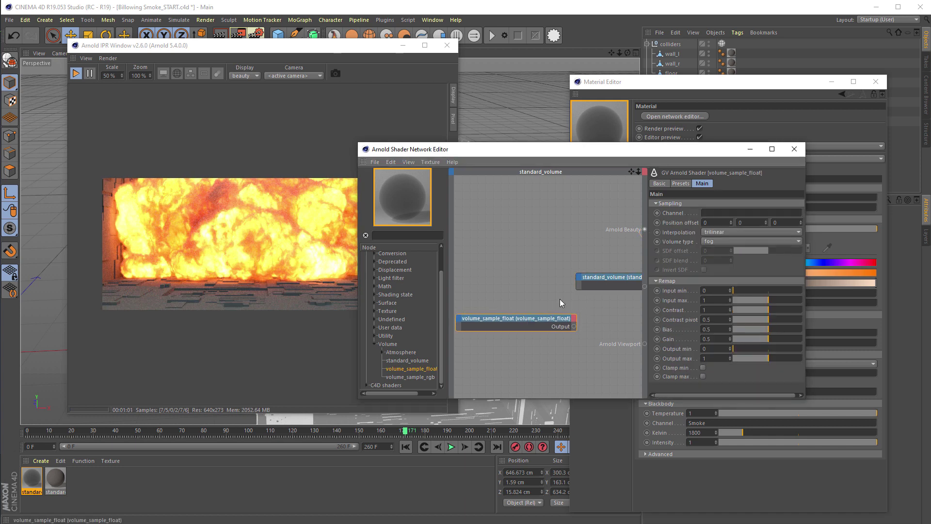
click(593, 279)
click(581, 278)
mouse_move(584, 284)
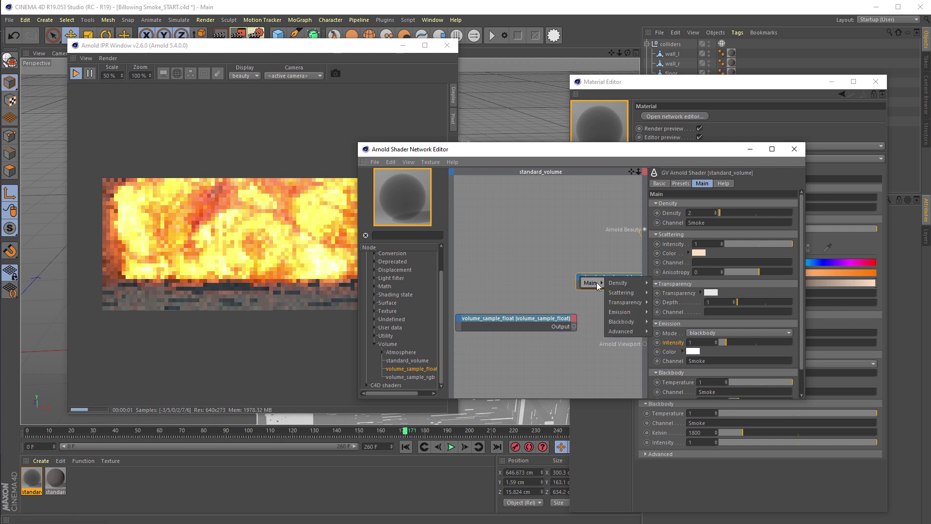
mouse_move(629, 310)
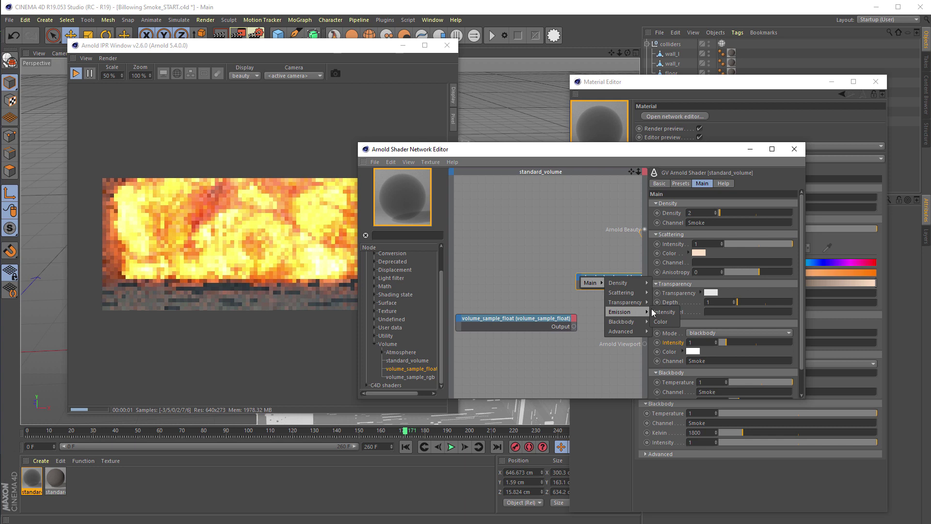
click(663, 312)
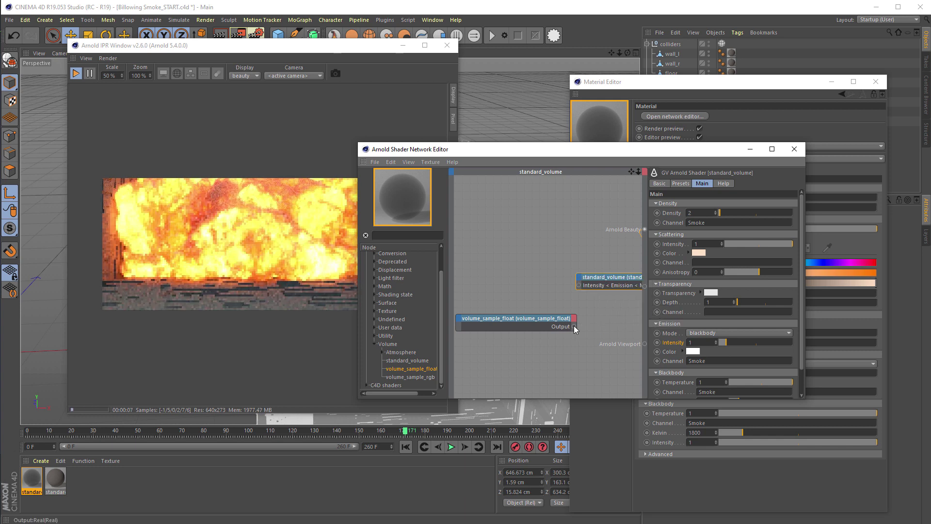
drag(574, 326, 580, 285)
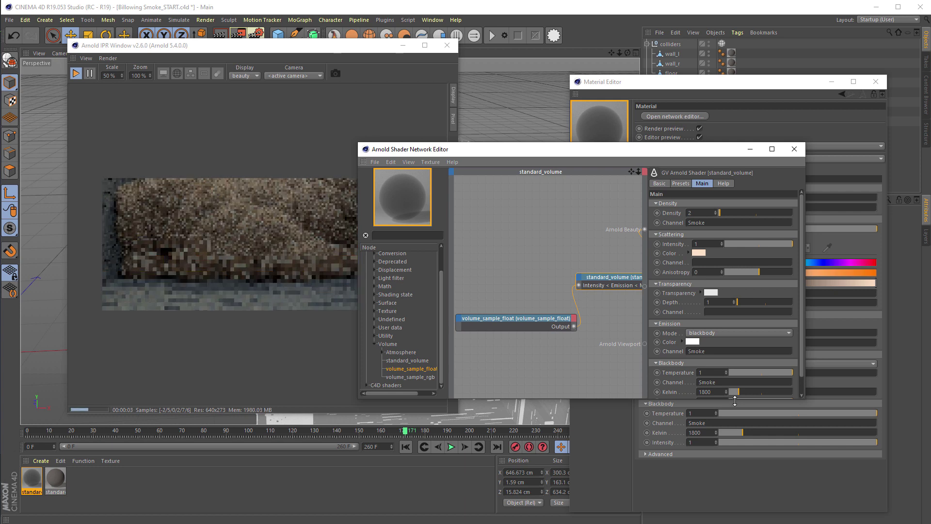
Enlarge the shader network editor and rearrange the standard_volume and volume_sample_float nodes
drag(735, 399, 734, 464)
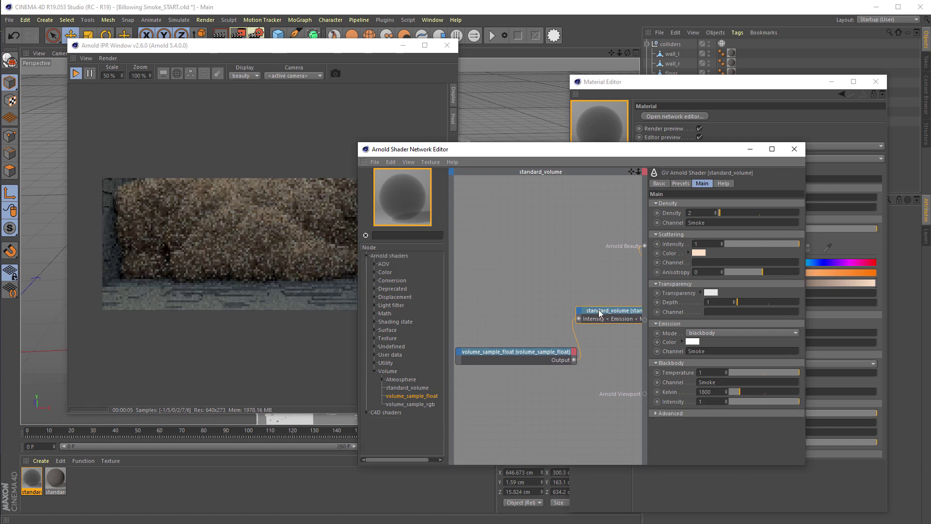
drag(599, 312, 547, 257)
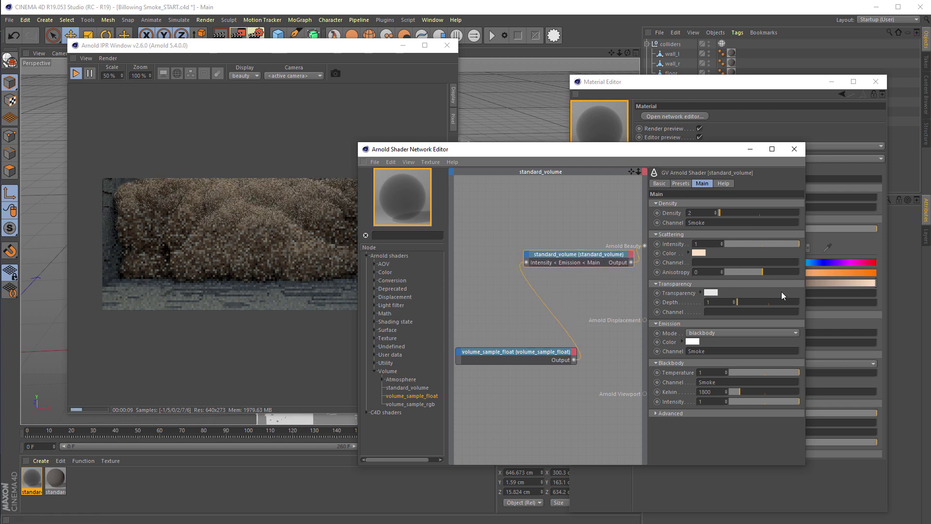
drag(805, 290, 911, 292)
drag(578, 353, 562, 347)
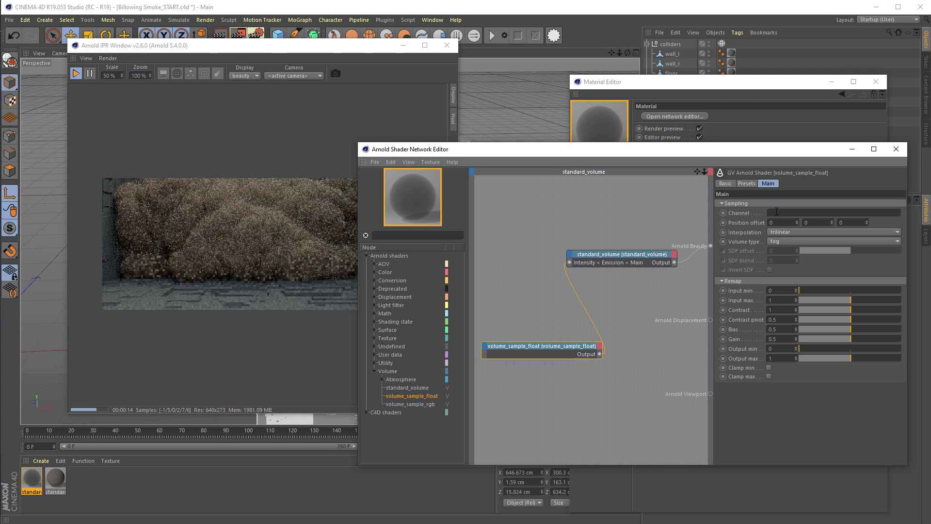
Set volume_sample_float to sample the Smoke channel with Input min 1.3 and Input max 2
key(Return)
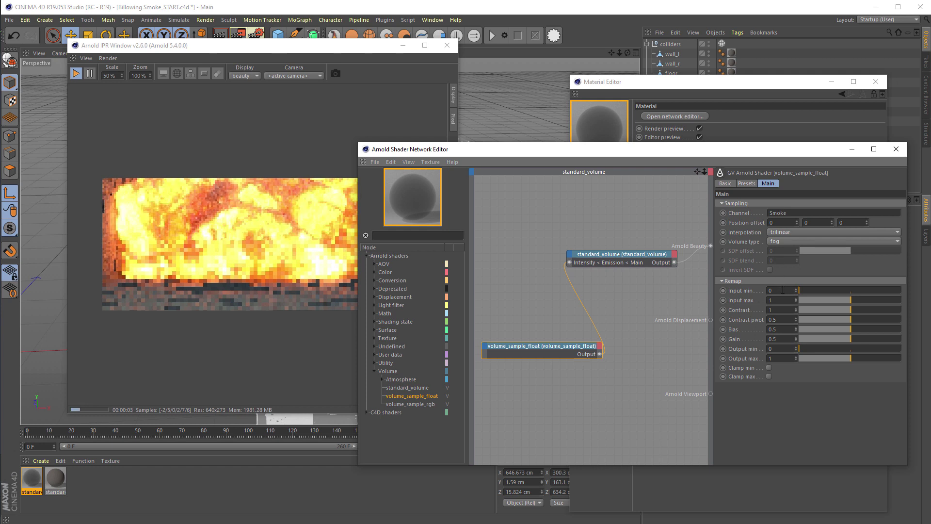
click(771, 290)
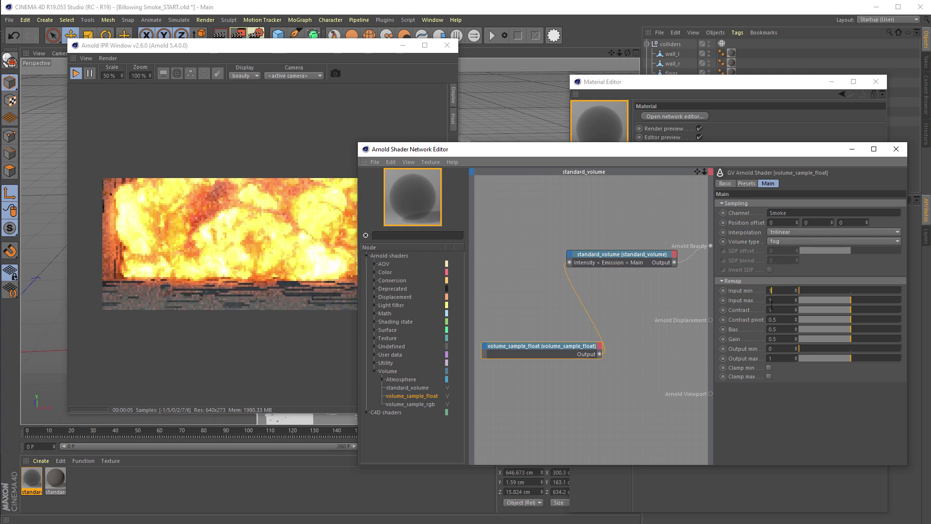
text(1.3)
key(Tab)
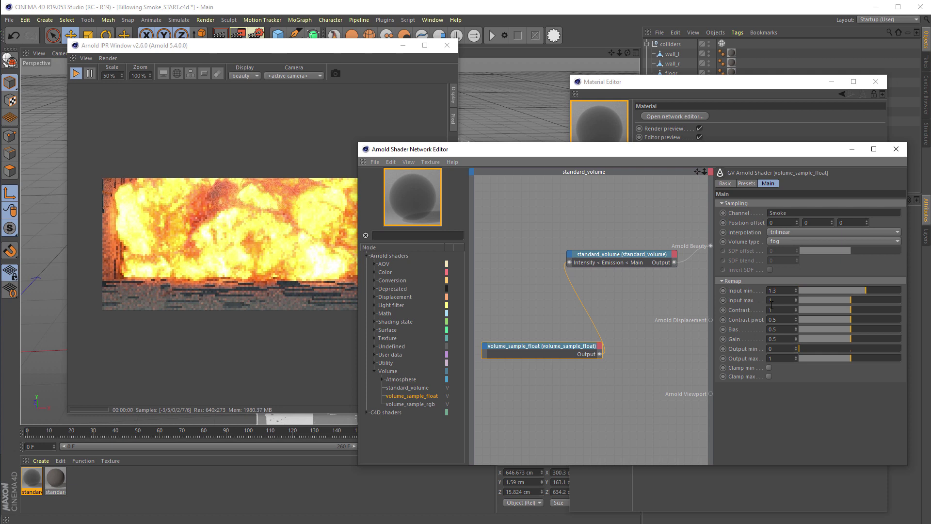
text(2)
key(Return)
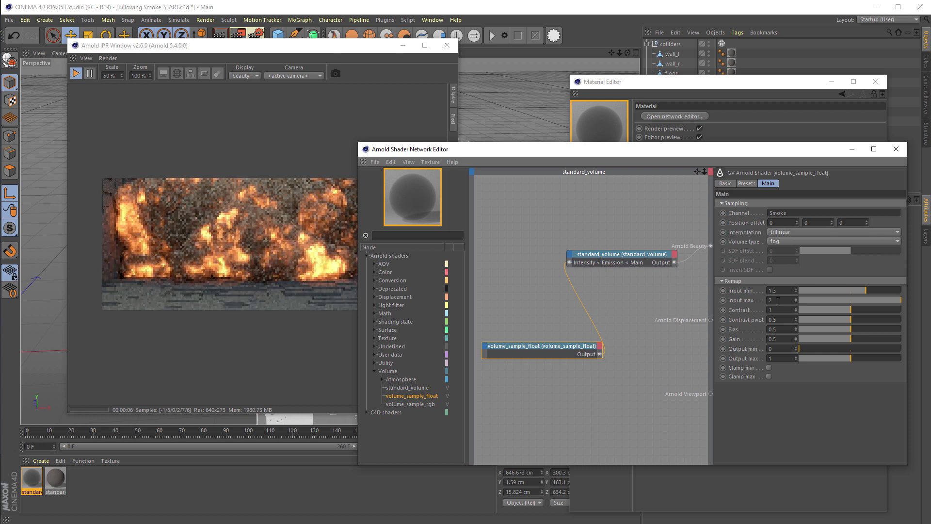
Set Output max to 2, enable Clamp max and Clamp min, and close the editor
click(772, 358)
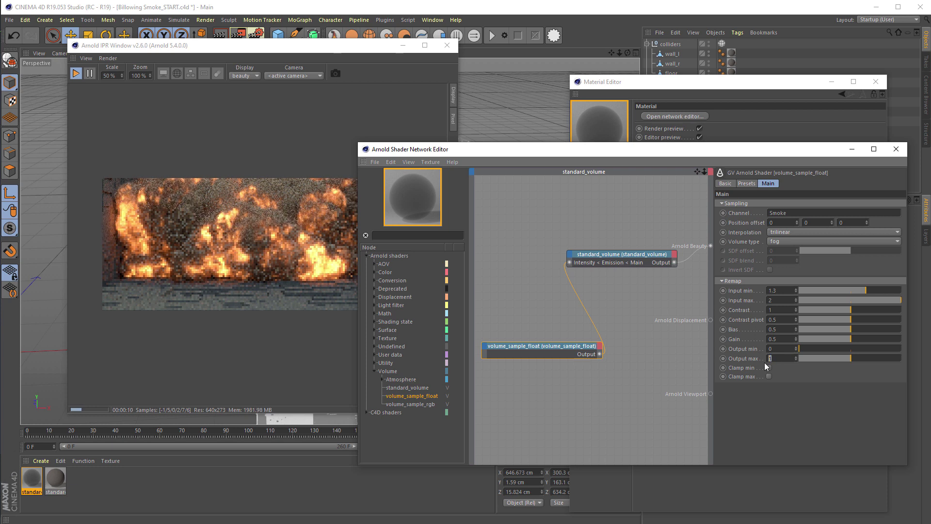
text(2)
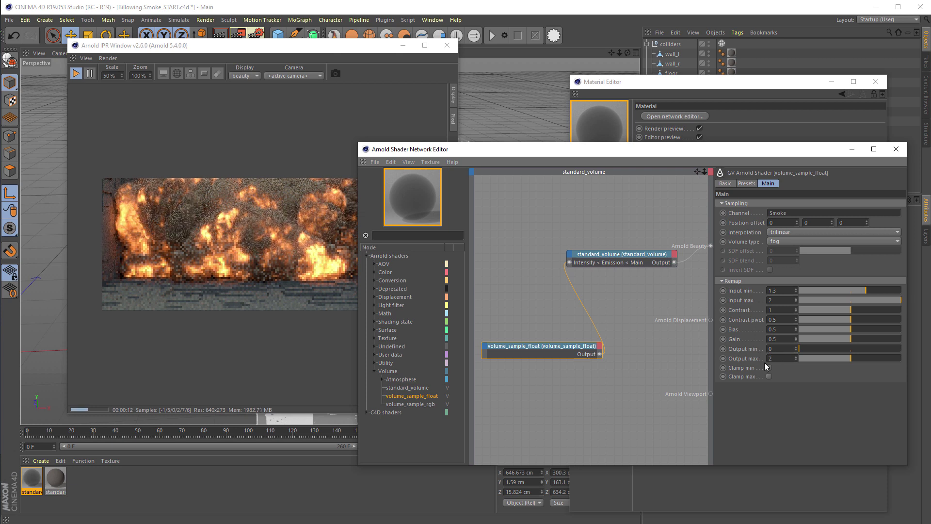
key(Return)
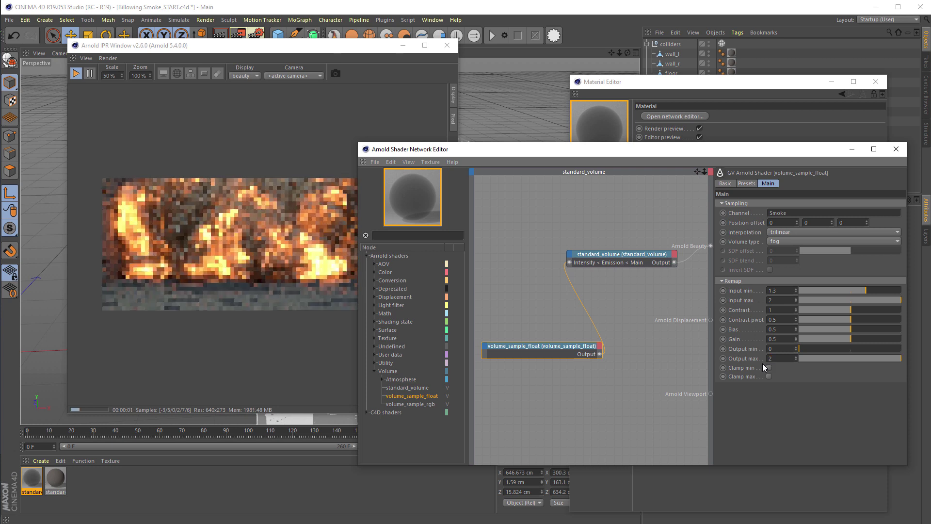
click(768, 376)
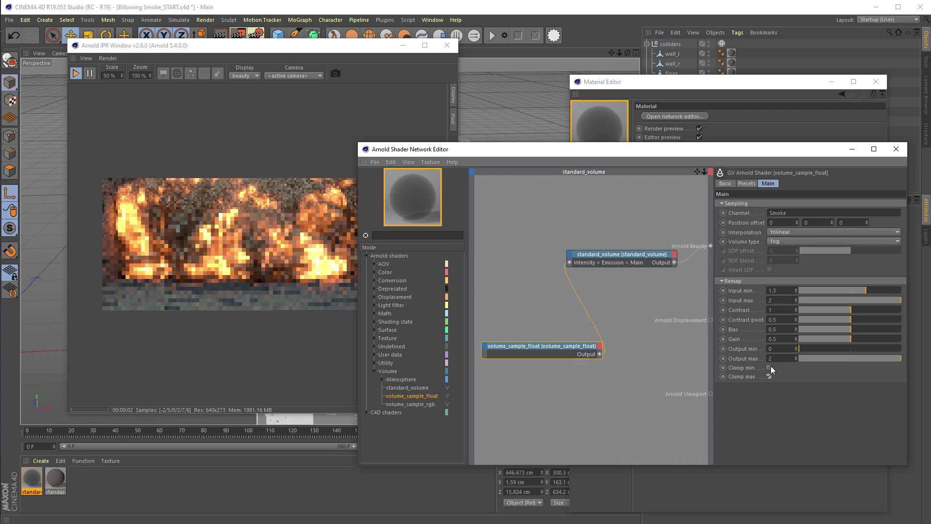
click(769, 367)
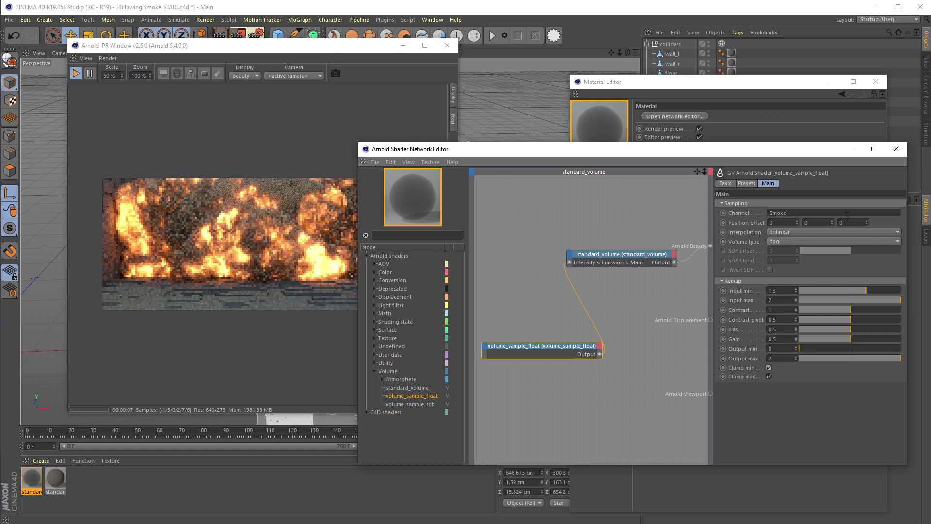
click(896, 149)
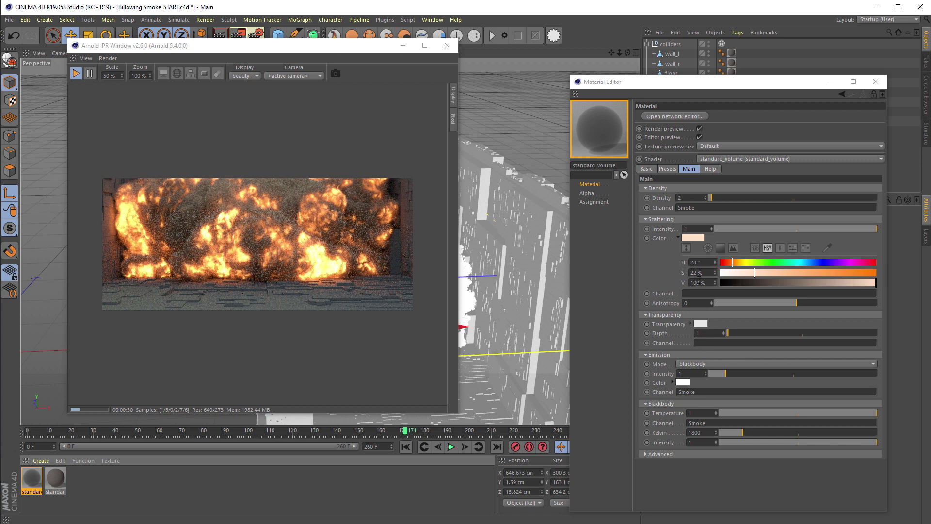
click(693, 198)
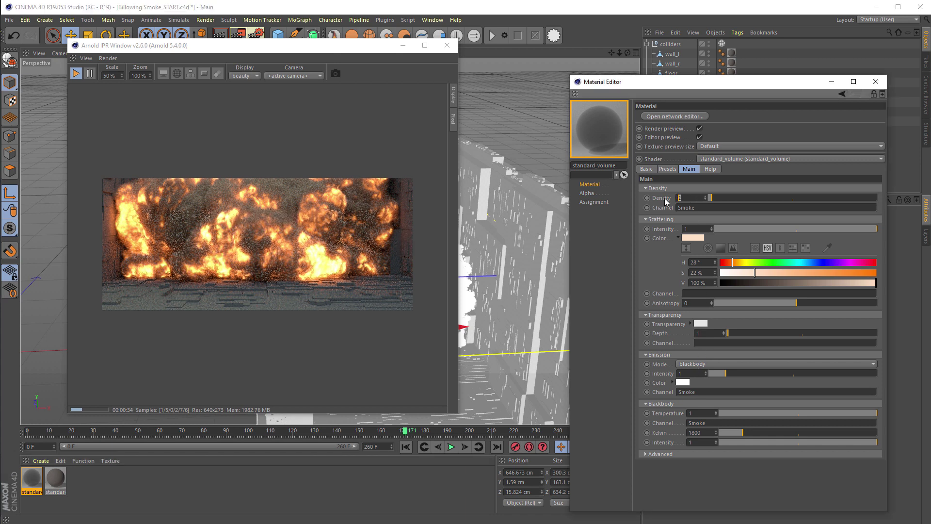
key(Return)
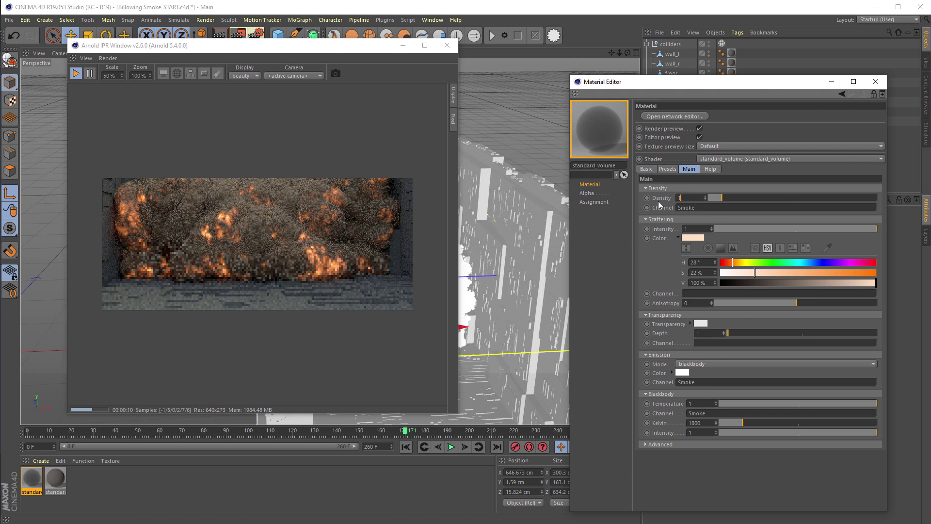
key(Return)
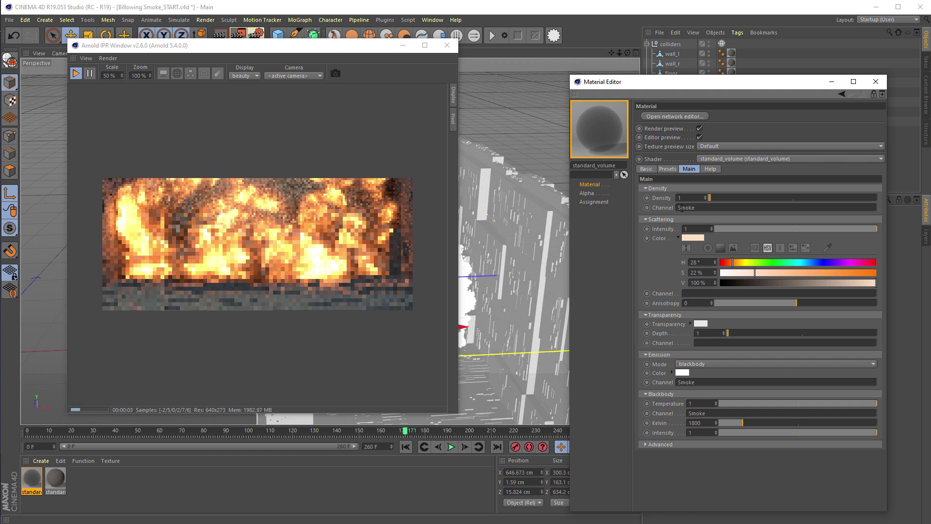
double_click(679, 198)
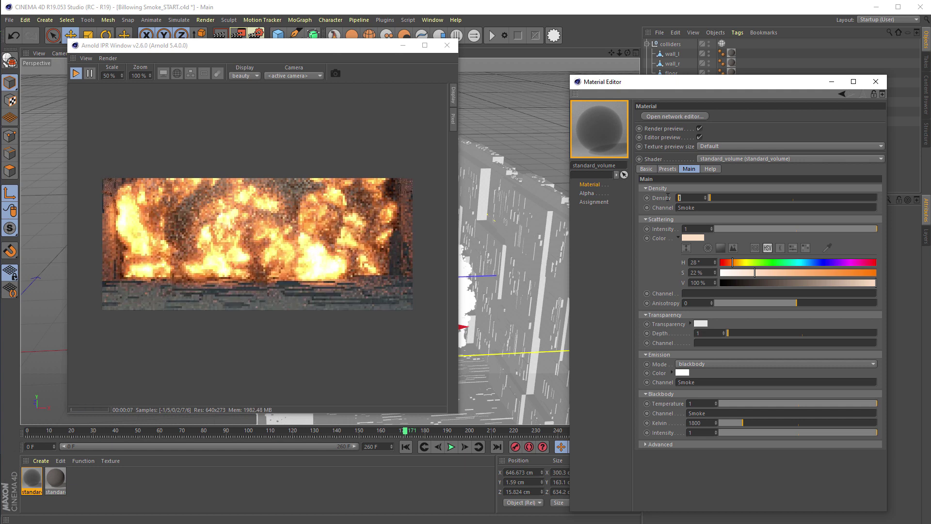
text(2)
key(Return)
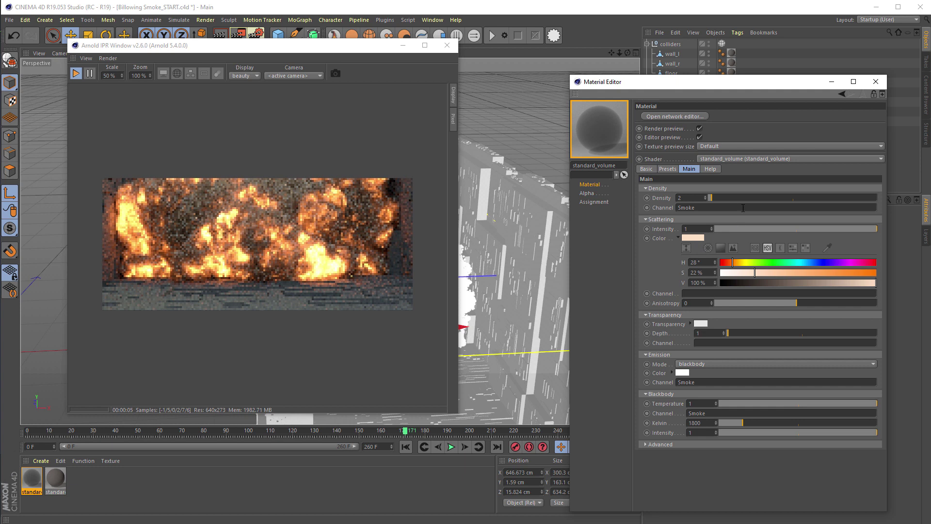
drag(736, 83, 700, 59)
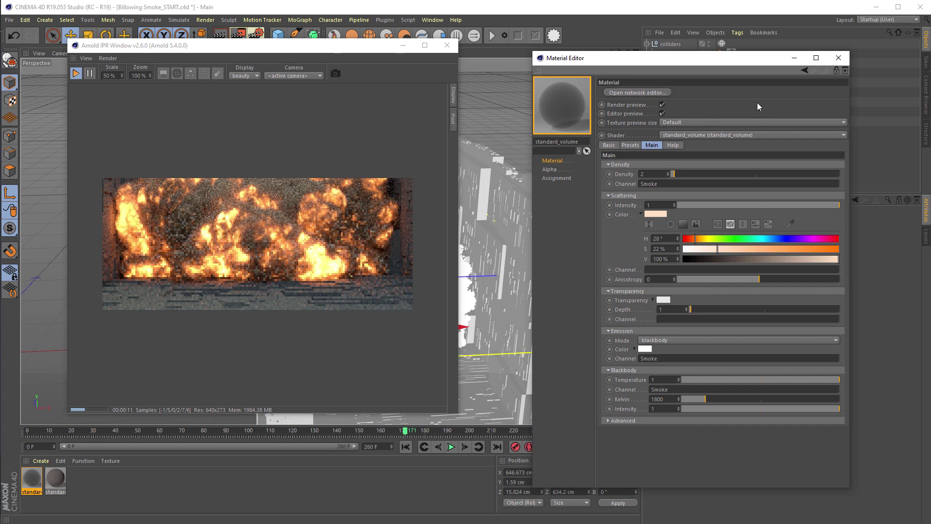
Show the Arnold Render Settings over the material editor and select the Diffuse samples field
click(257, 34)
drag(282, 44, 651, 62)
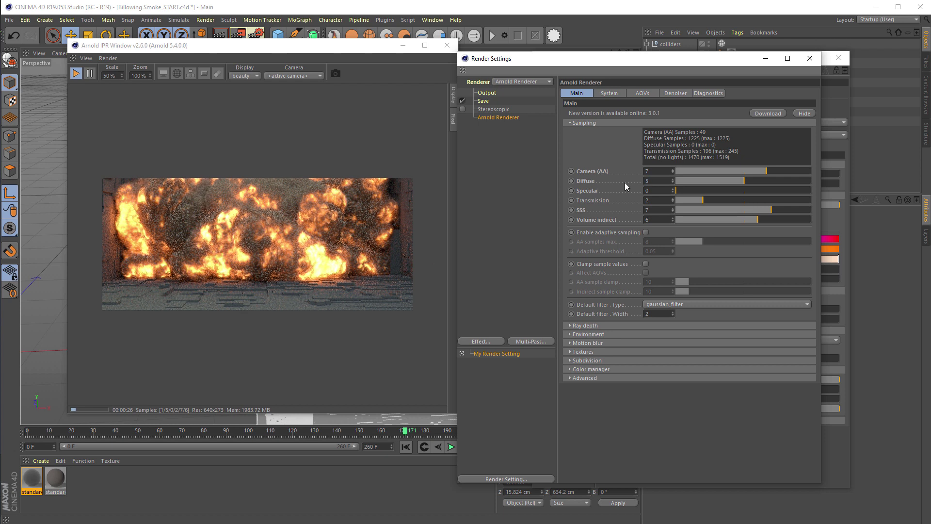
click(662, 182)
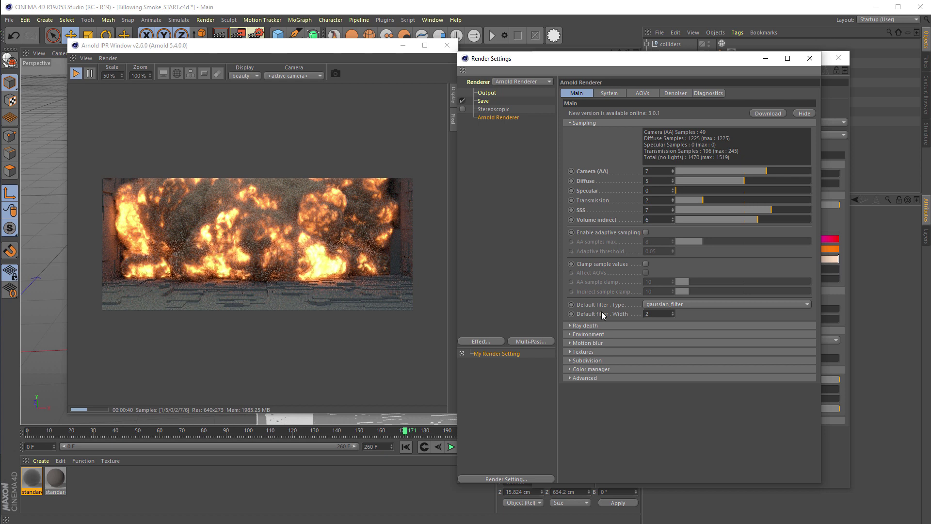
Expand Ray depth and try Volume ray depth values of 1, then 4
click(582, 325)
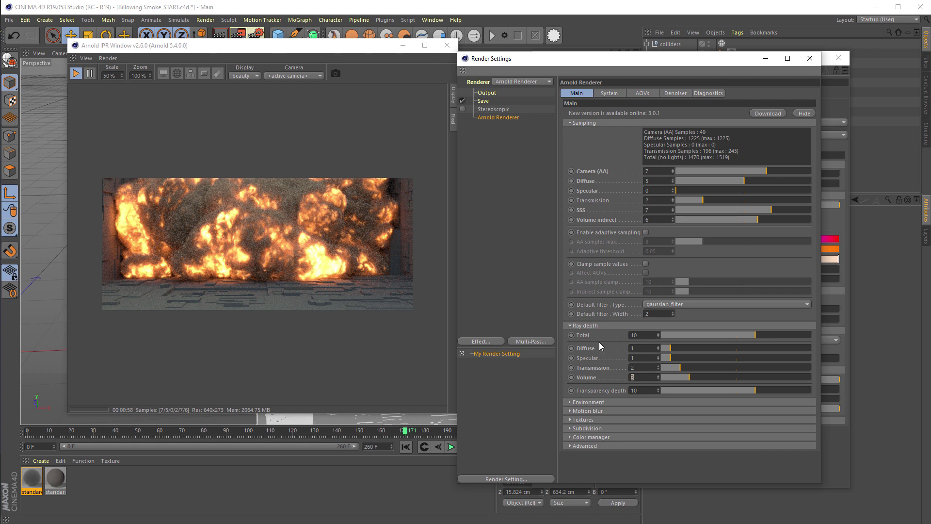
text(1)
key(Return)
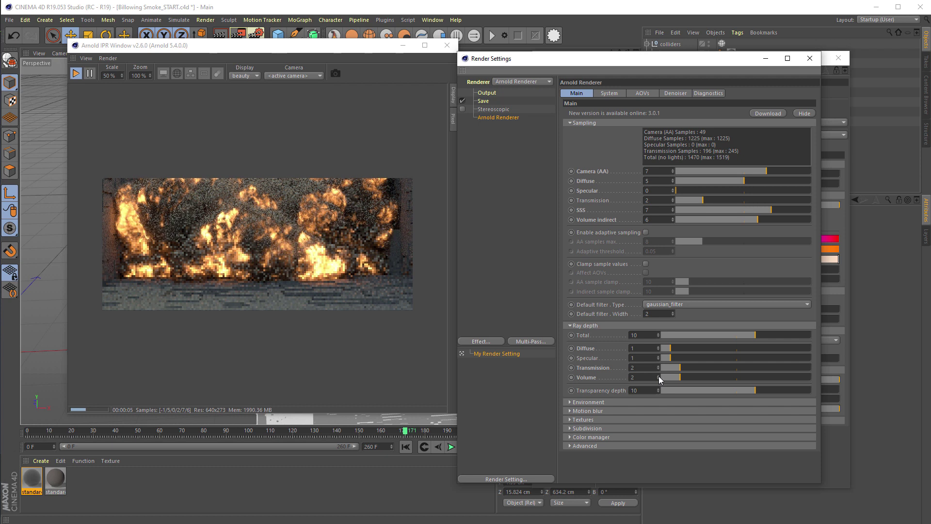
text(4)
key(Return)
Step the Volume ray depth up to 7, then down through 6 to settle on 3
click(658, 376)
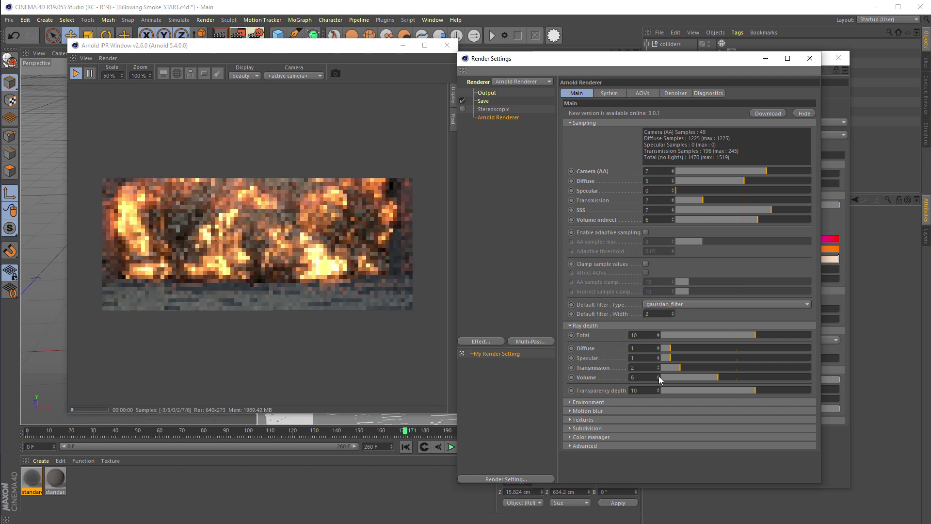
click(658, 376)
click(659, 376)
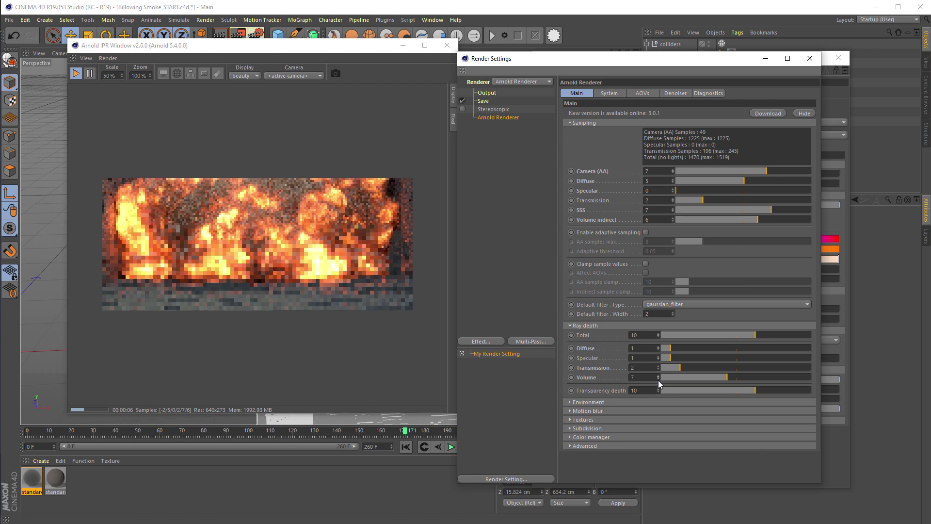
click(659, 379)
click(658, 379)
click(658, 379)
click(659, 379)
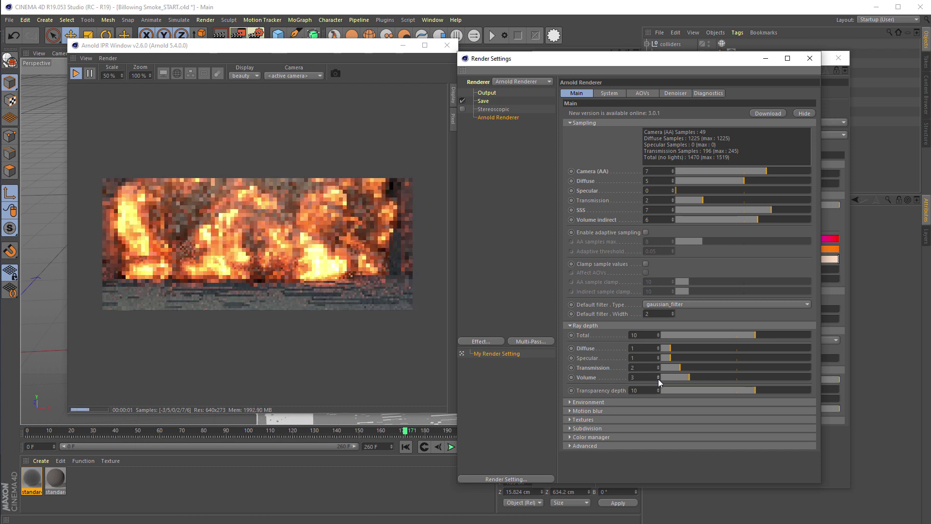
click(650, 377)
key(Return)
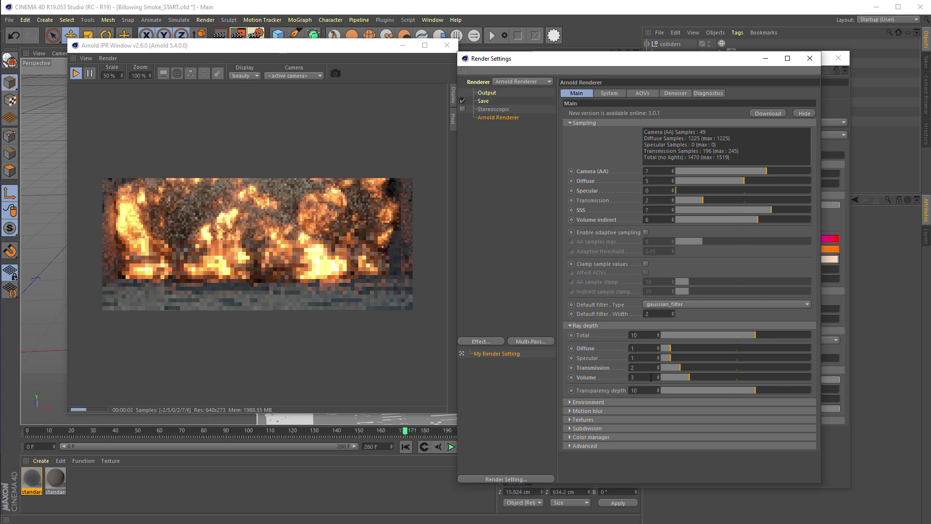